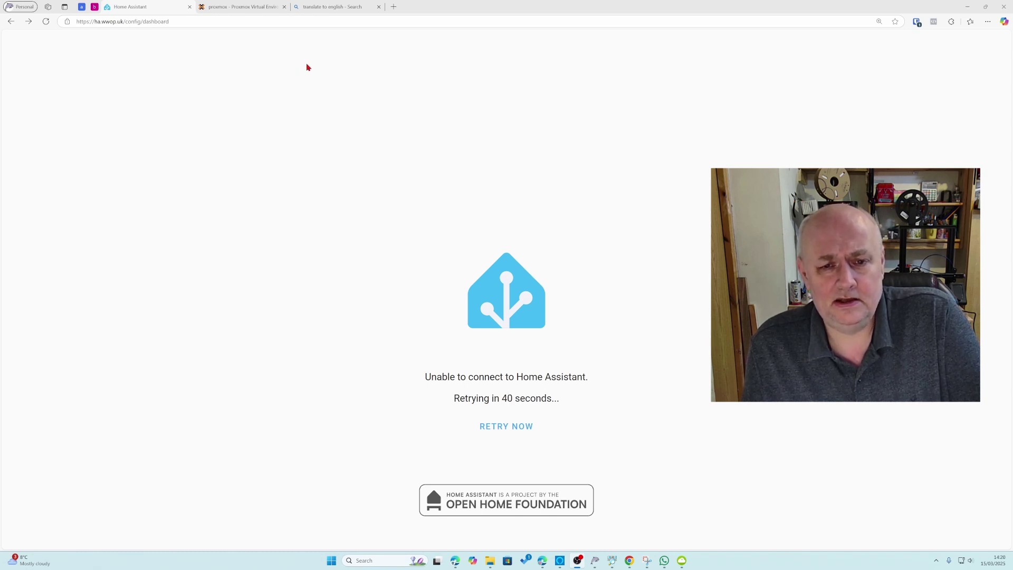
Load 192.168.1.155:8123 in a new tab, which times out with 'can't reach this page'.
{"action": "left_click", "coordinate": [393, 7]}
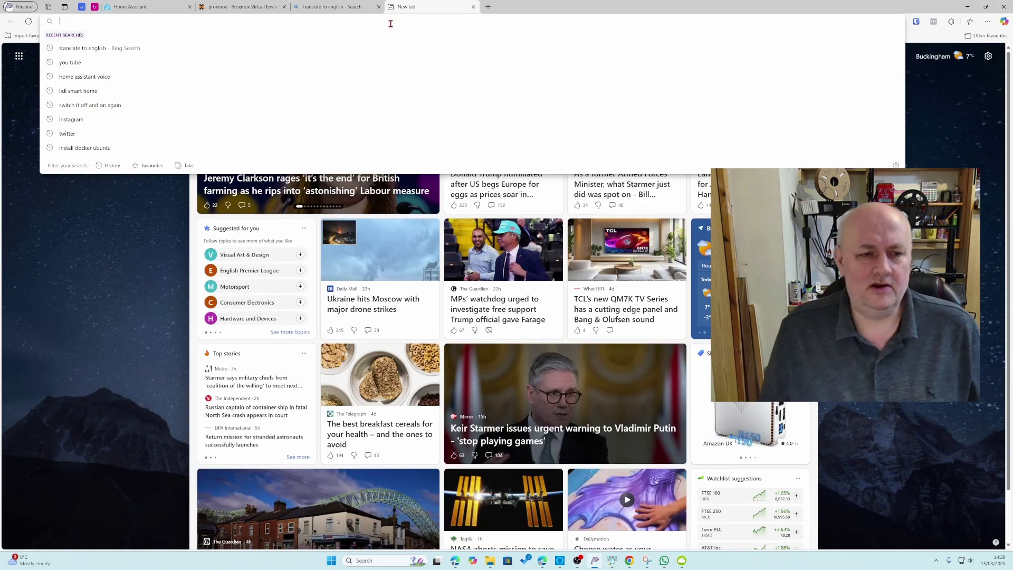
{"action": "type", "text": "19"}
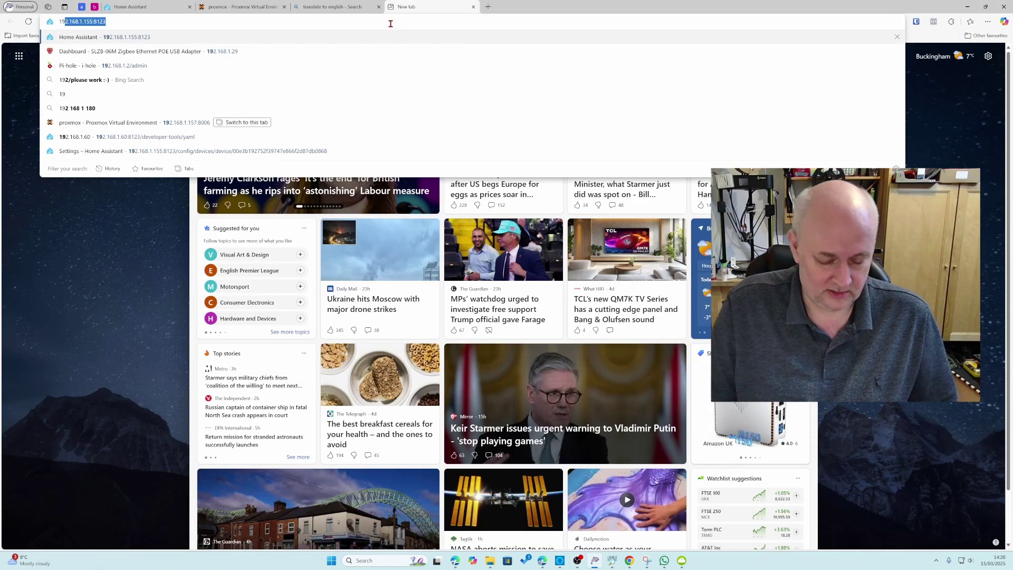
{"action": "type", "text": "2.16"}
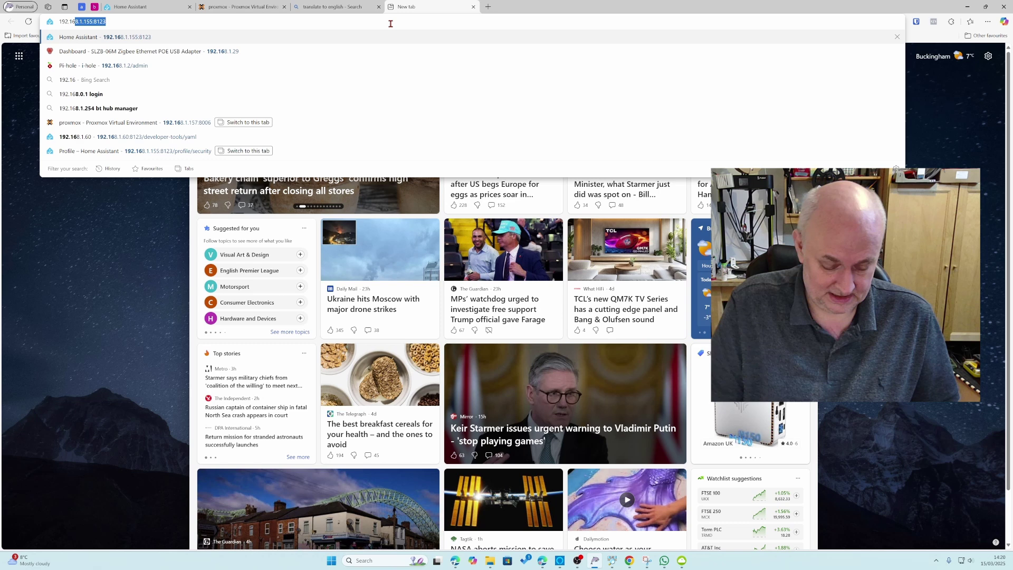
{"action": "type", "text": "8.1.1"}
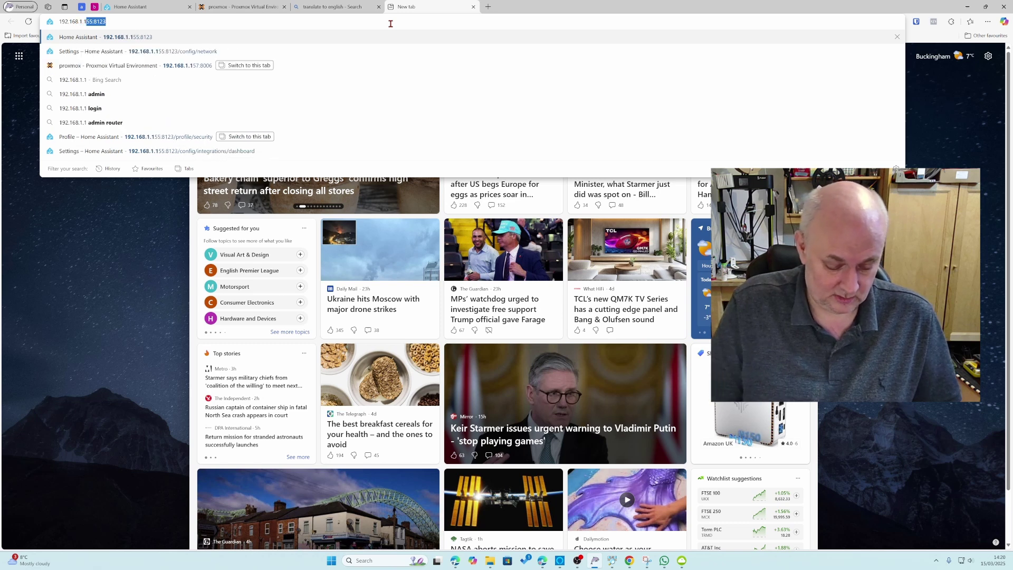
{"action": "type", "text": "55"}
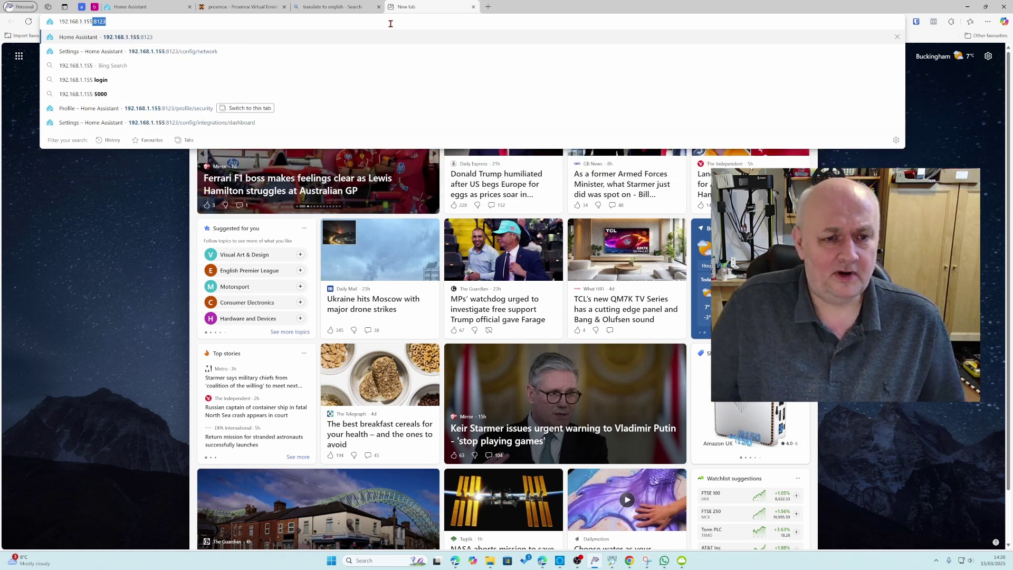
{"action": "key", "text": "Right"}
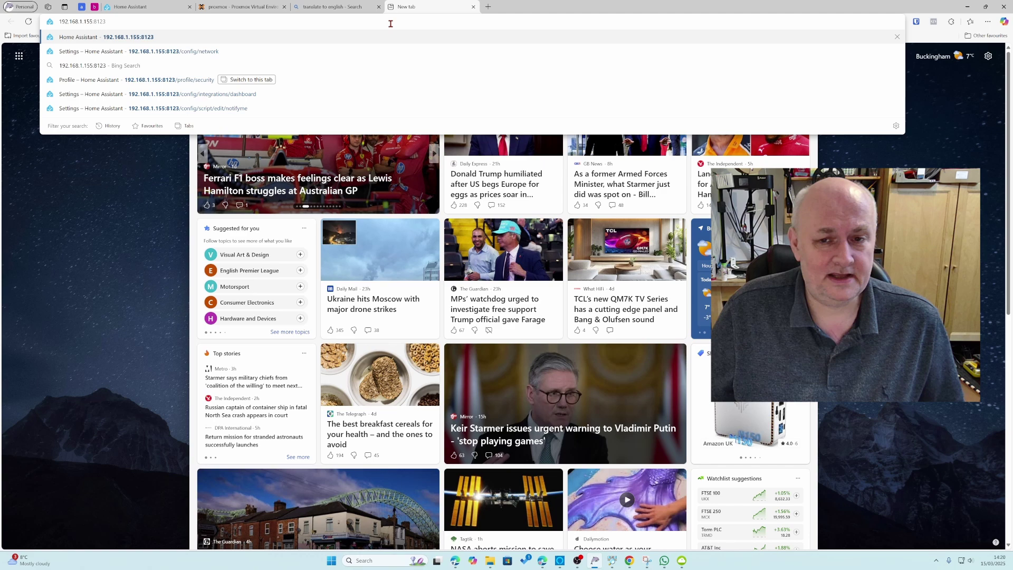
{"action": "key", "text": "Return"}
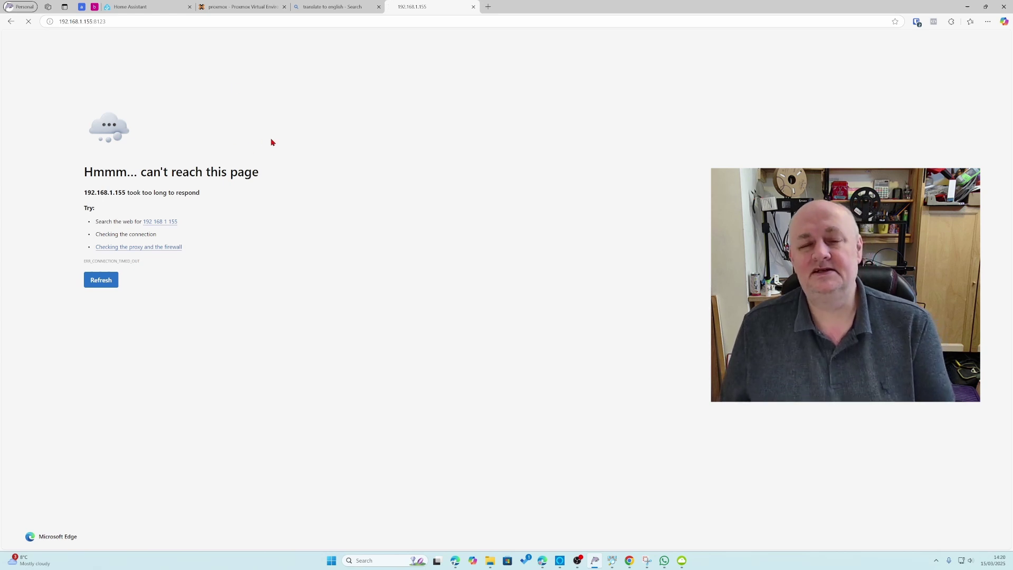
{"action": "left_click", "coordinate": [488, 7]}
{"action": "left_click", "coordinate": [436, 21]}
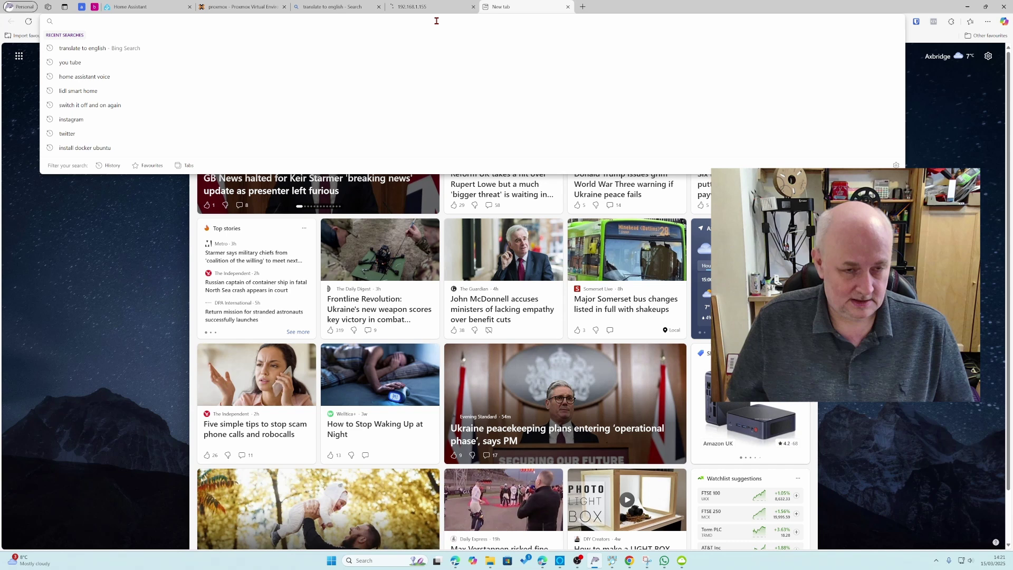
{"action": "type", "text": "www."}
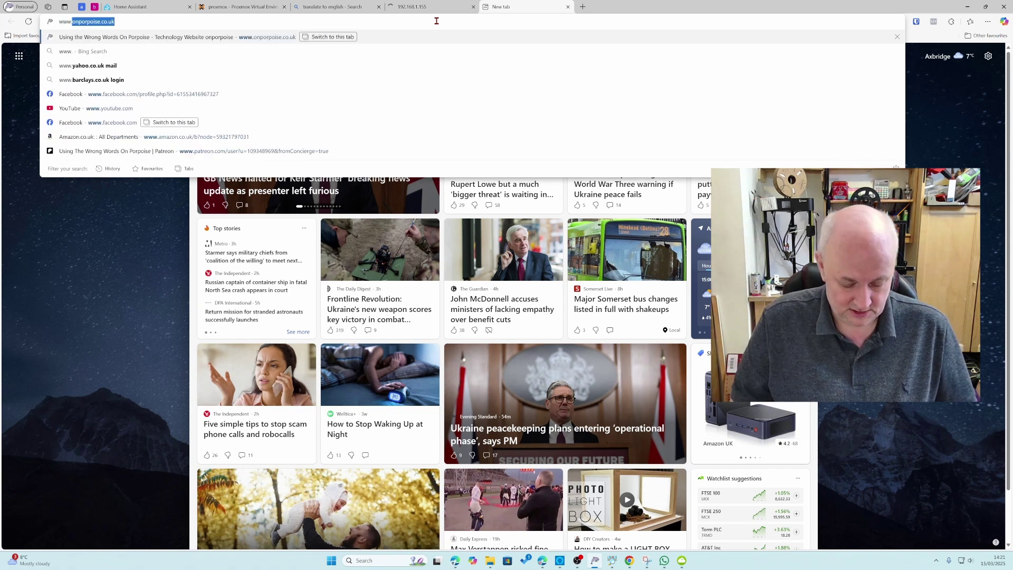
{"action": "type", "text": "on"}
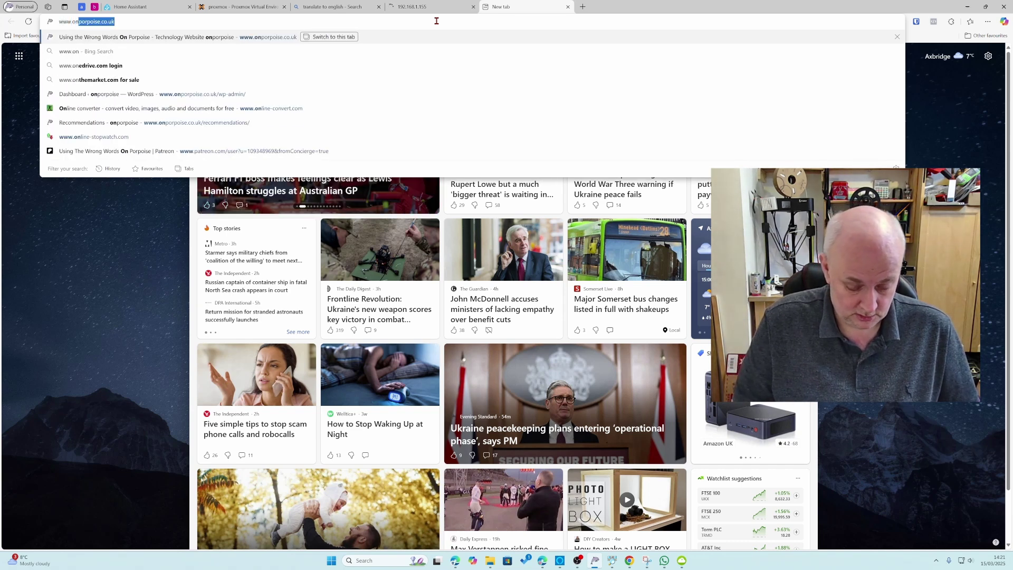
{"action": "type", "text": "porpoise"}
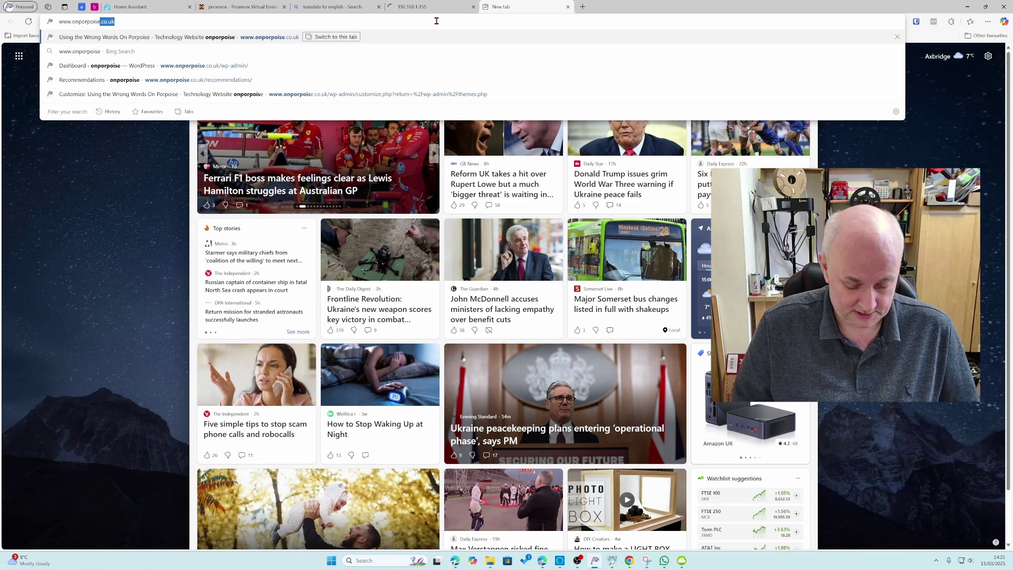
{"action": "type", "text": ".co.uk"}
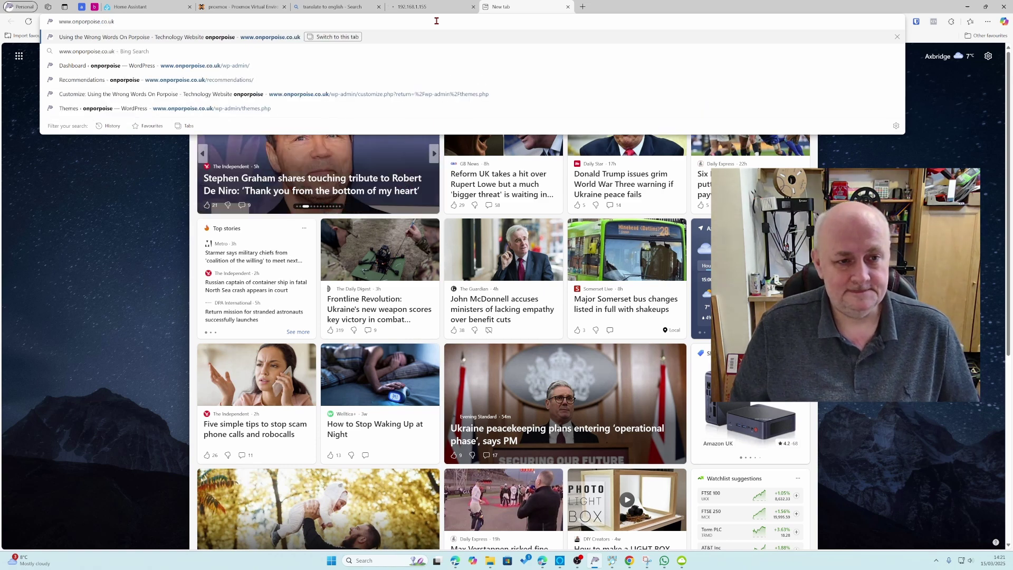
{"action": "key", "text": "Return"}
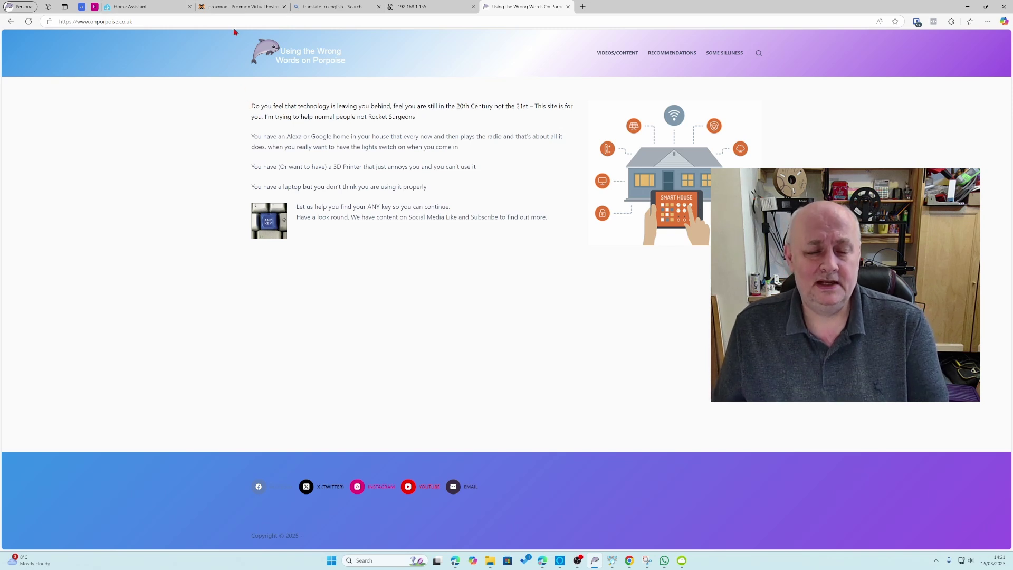
{"action": "left_click", "coordinate": [421, 7]}
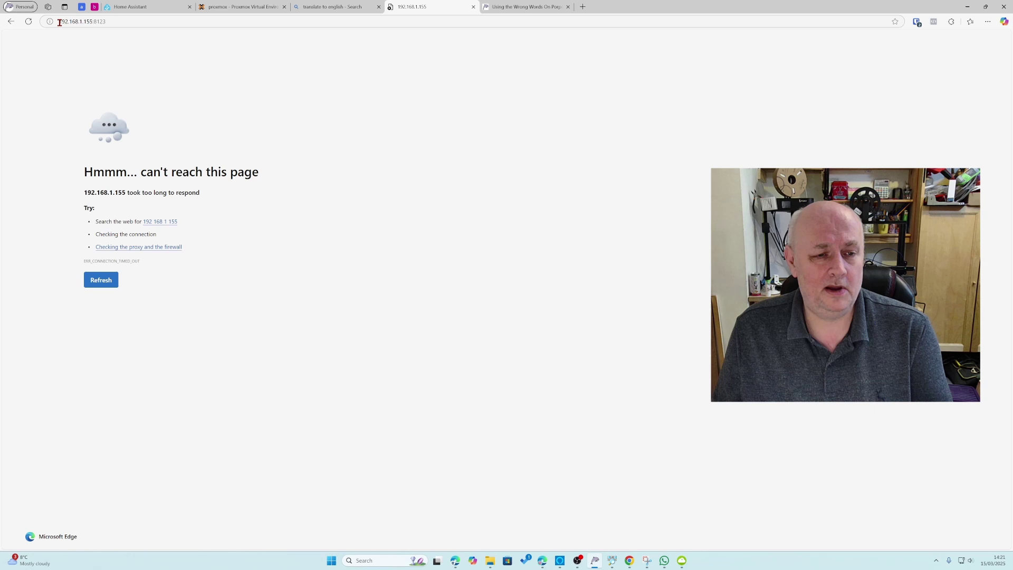
{"action": "left_click_drag", "start_coordinate": [60, 21], "coordinate": [92, 21]}
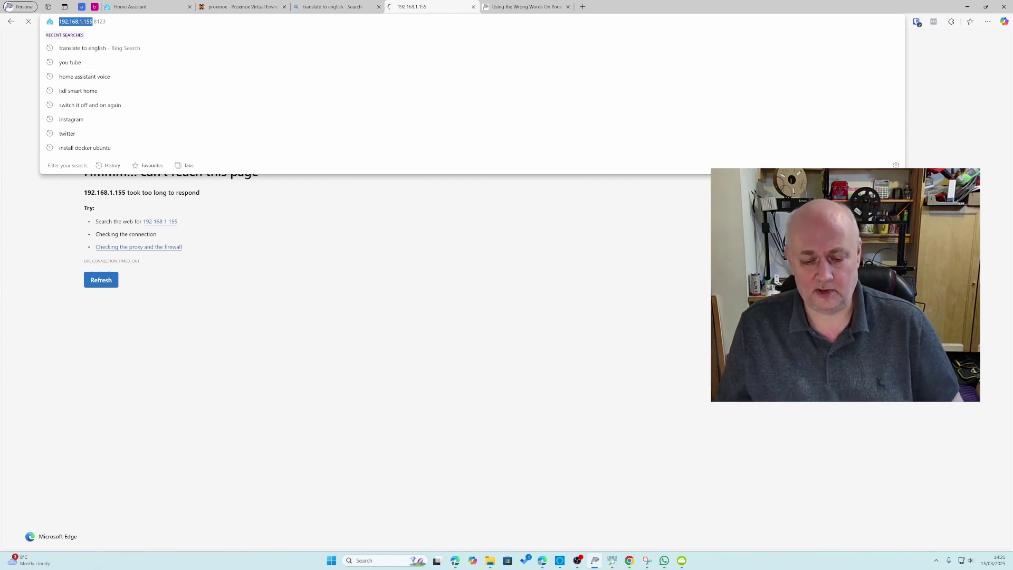
Ping 192.168.155 from Command Prompt; all requests time out.
{"action": "left_click", "coordinate": [367, 561]}
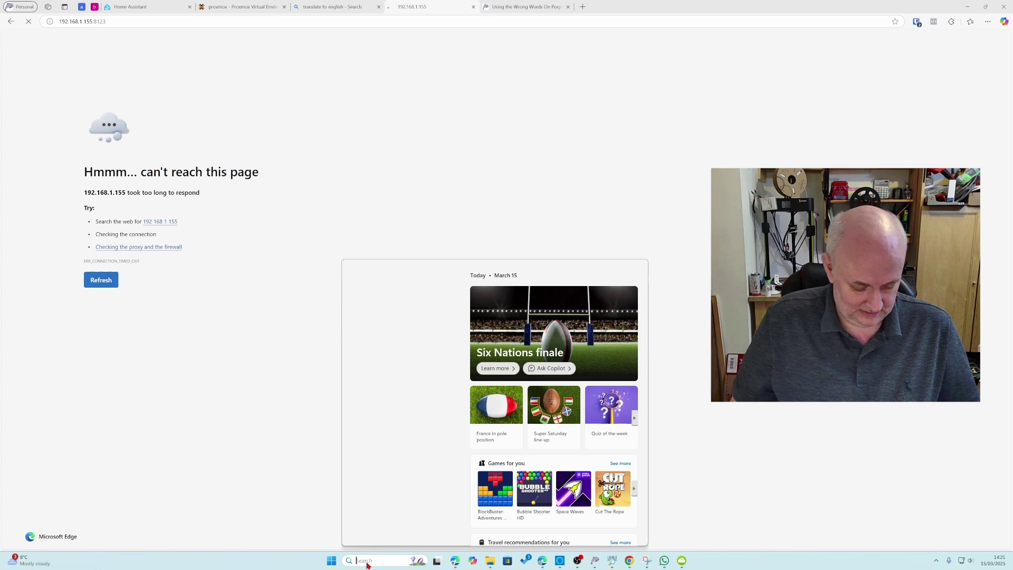
{"action": "type", "text": "cmd"}
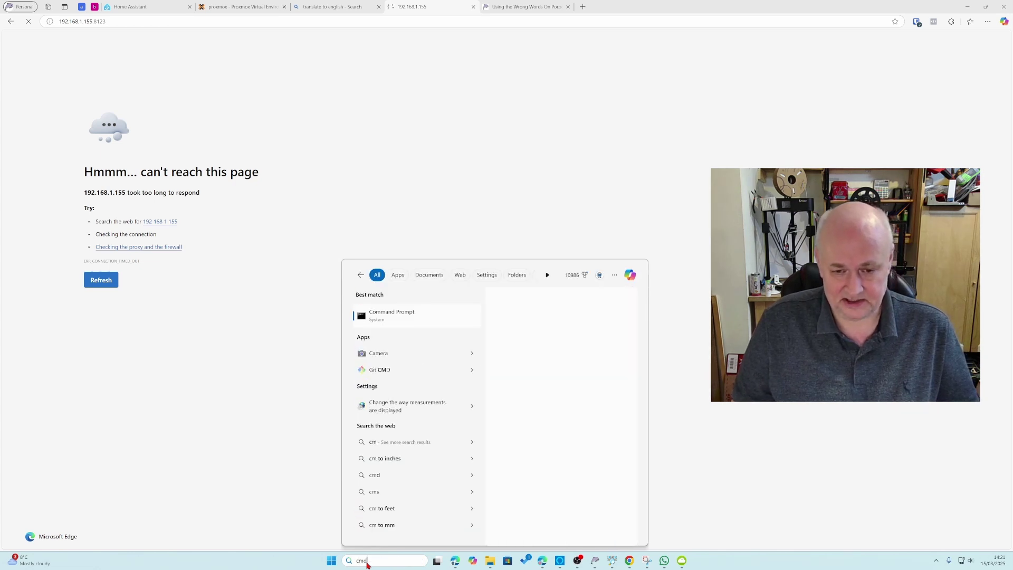
{"action": "key", "text": "Escape"}
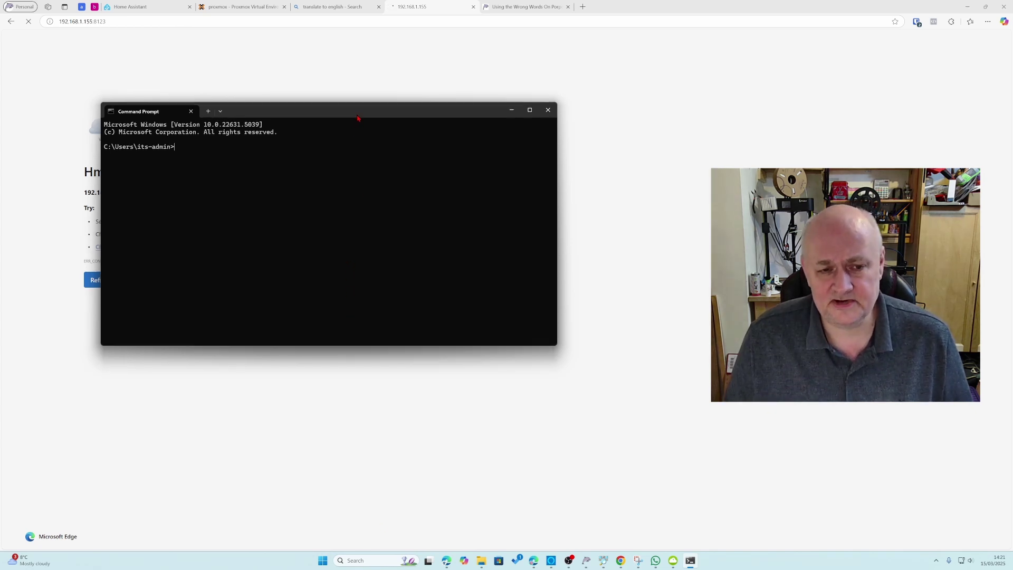
{"action": "left_click_drag", "start_coordinate": [356, 116], "coordinate": [403, 152]}
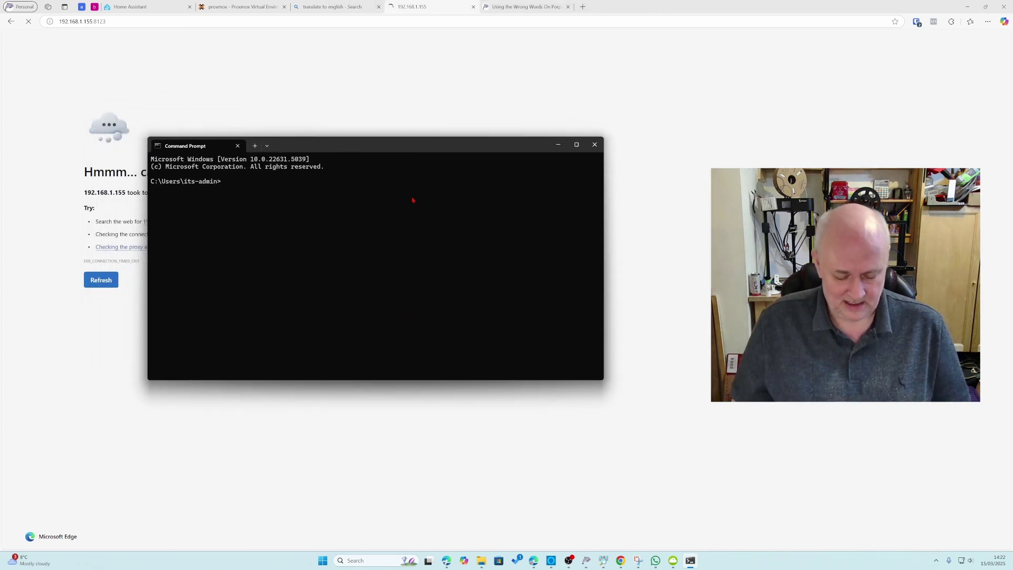
{"action": "type", "text": "ping"}
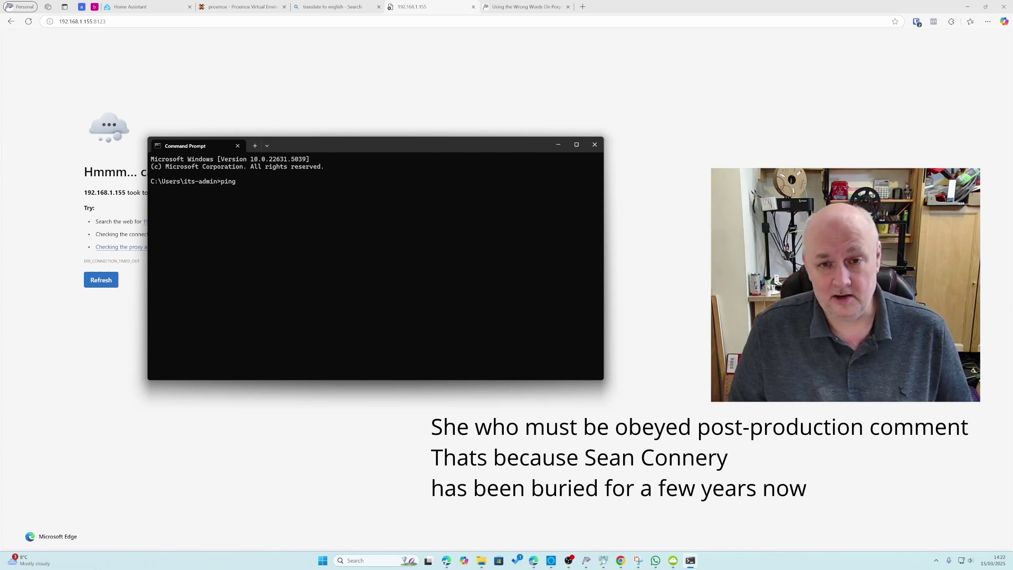
{"action": "type", "text": "192"}
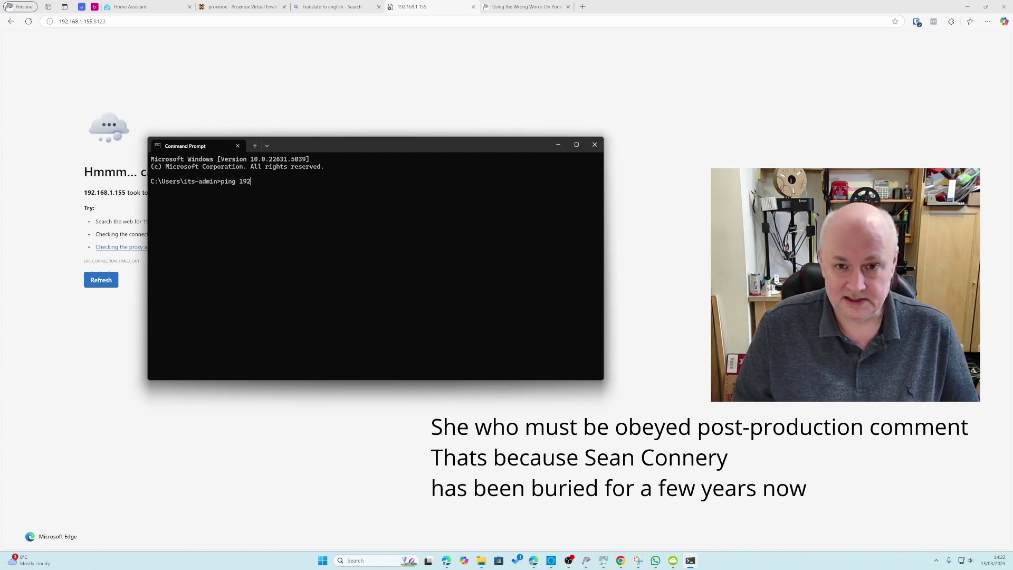
{"action": "type", "text": ".1"}
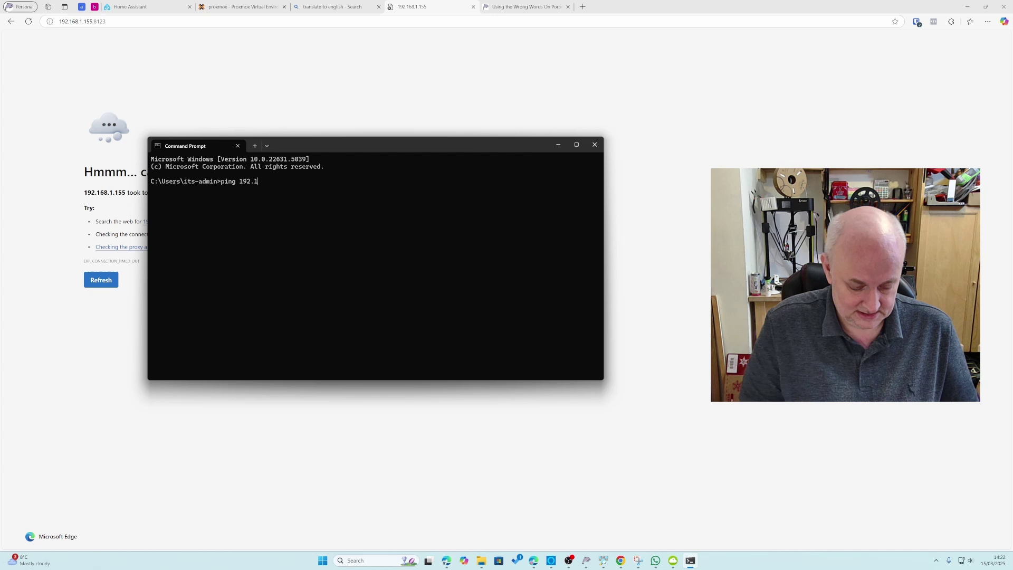
{"action": "type", "text": "68."}
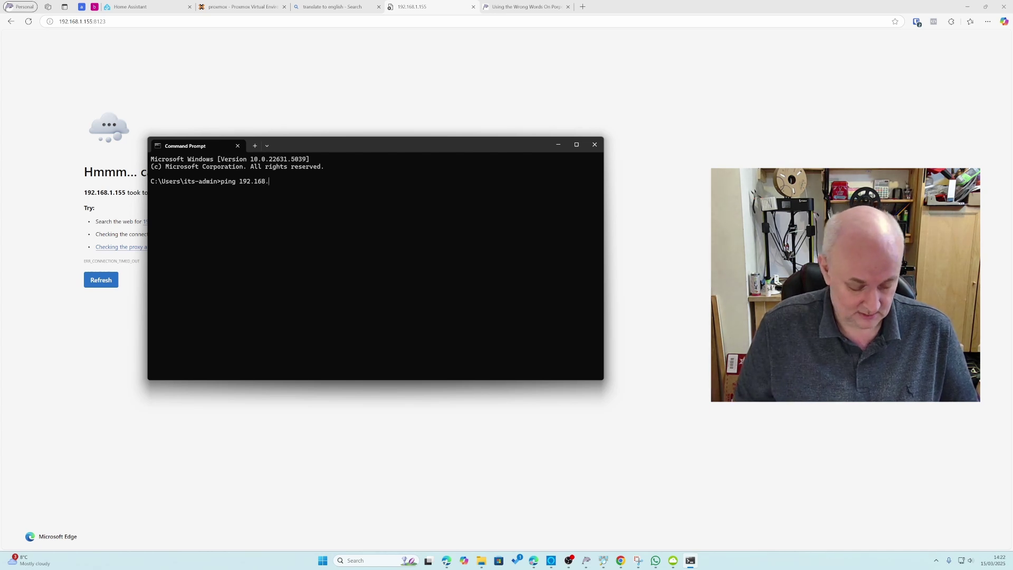
{"action": "type", "text": "155"}
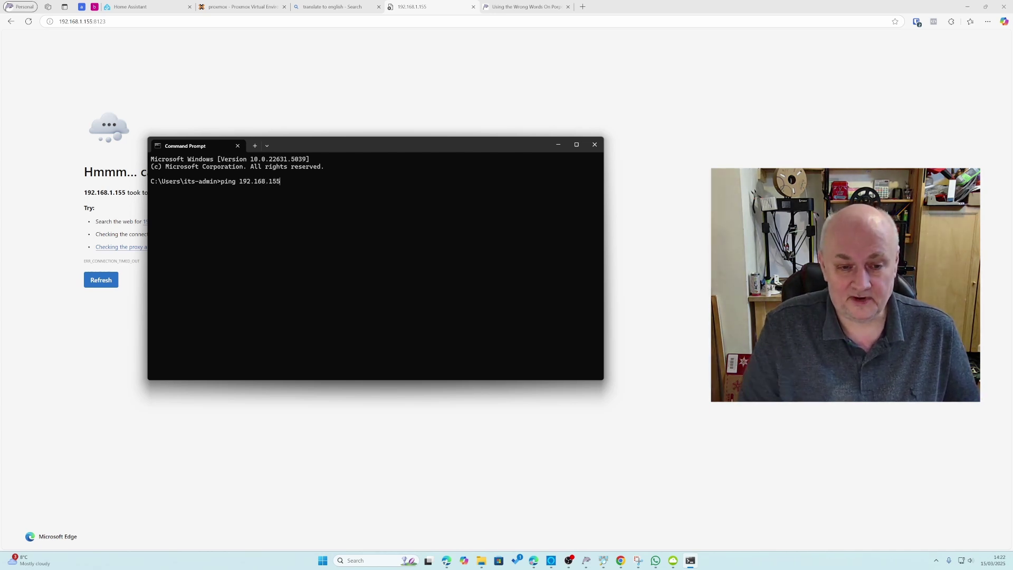
{"action": "key", "text": "Return"}
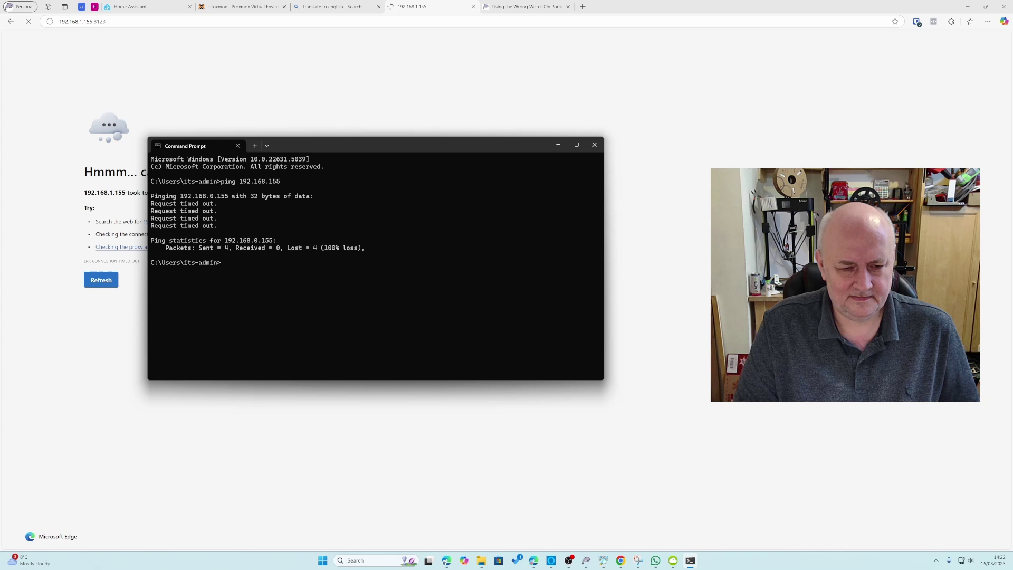
Begin a ping to 'ha.', then check the Home Assistant and 192.168.1.155 tabs in Edge.
{"action": "type", "text": "pin"}
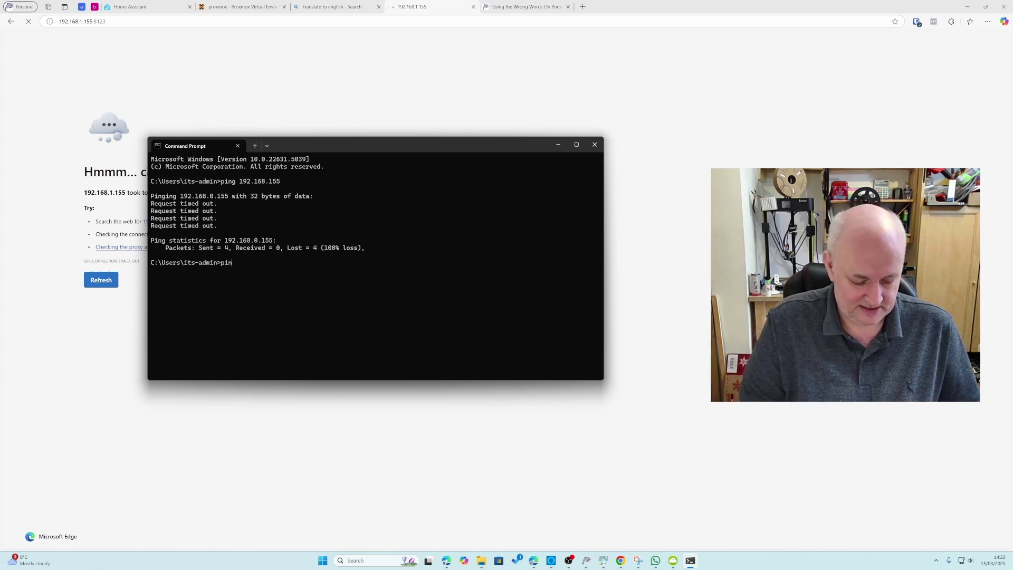
{"action": "type", "text": "g ha."}
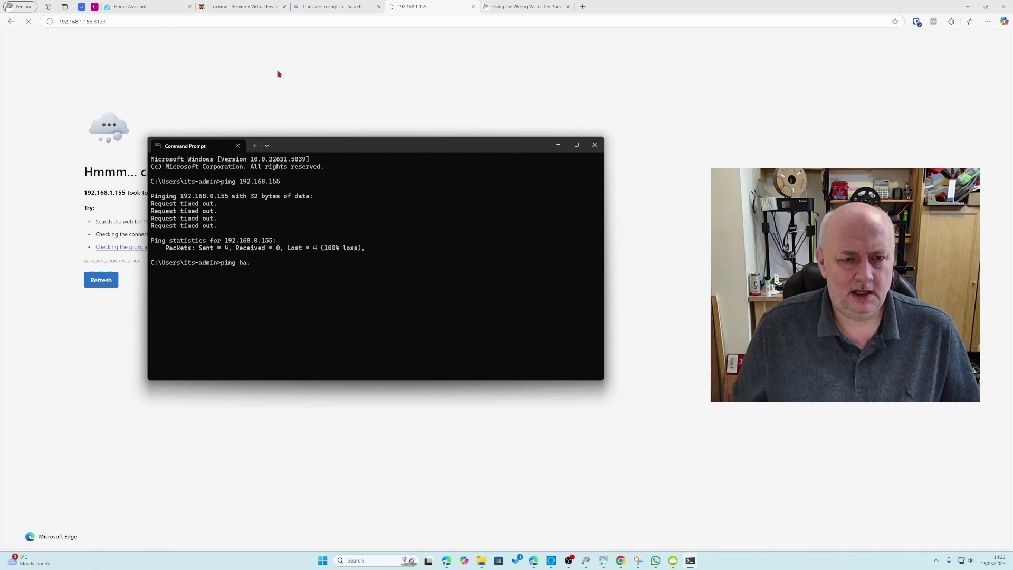
{"action": "left_click", "coordinate": [133, 7]}
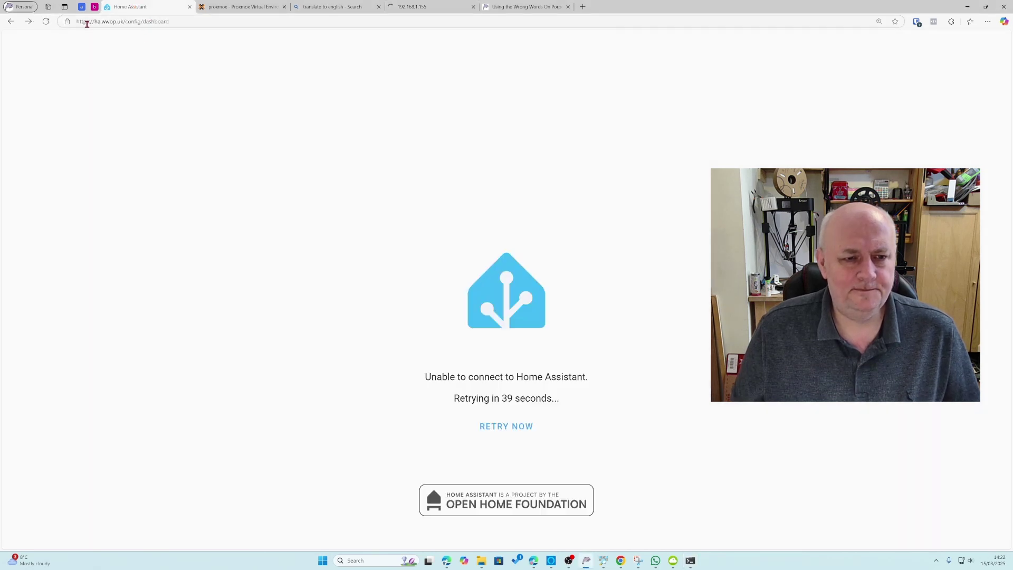
{"action": "left_click_drag", "start_coordinate": [95, 22], "coordinate": [123, 25]}
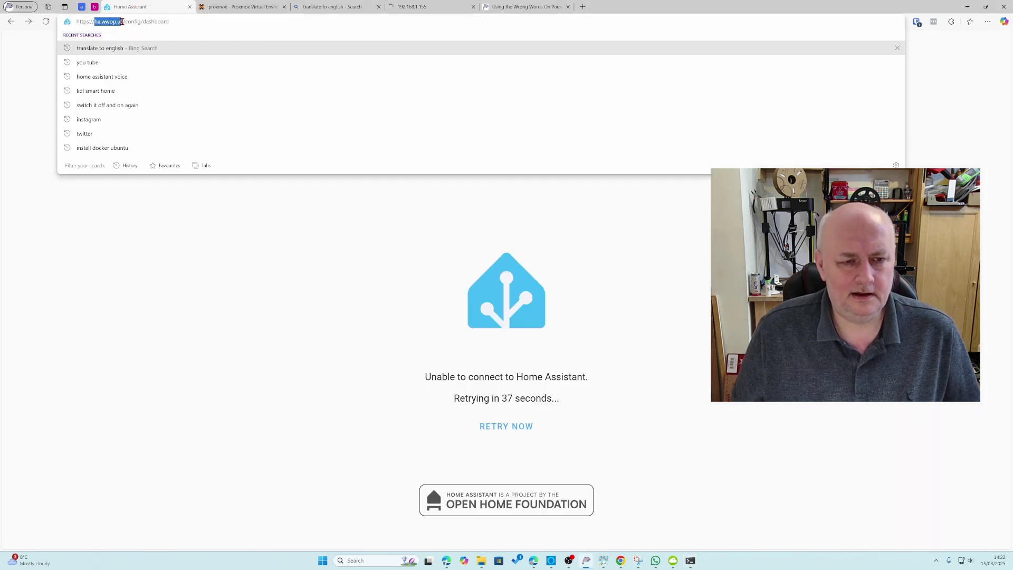
{"action": "left_click", "coordinate": [502, 7]}
{"action": "left_click", "coordinate": [422, 7]}
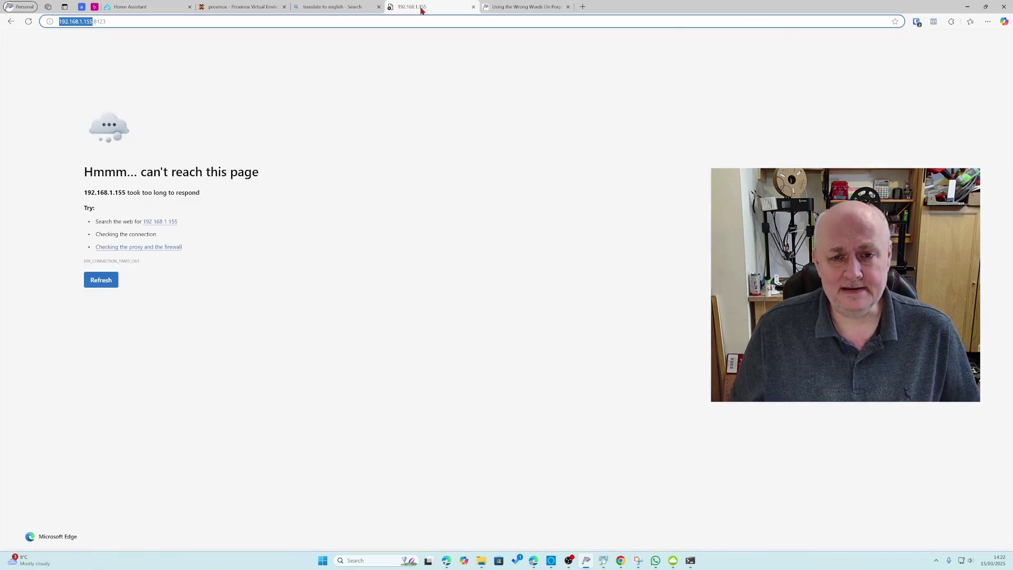
Bring the Command Prompt window back to the front.
{"action": "left_click", "coordinate": [689, 560]}
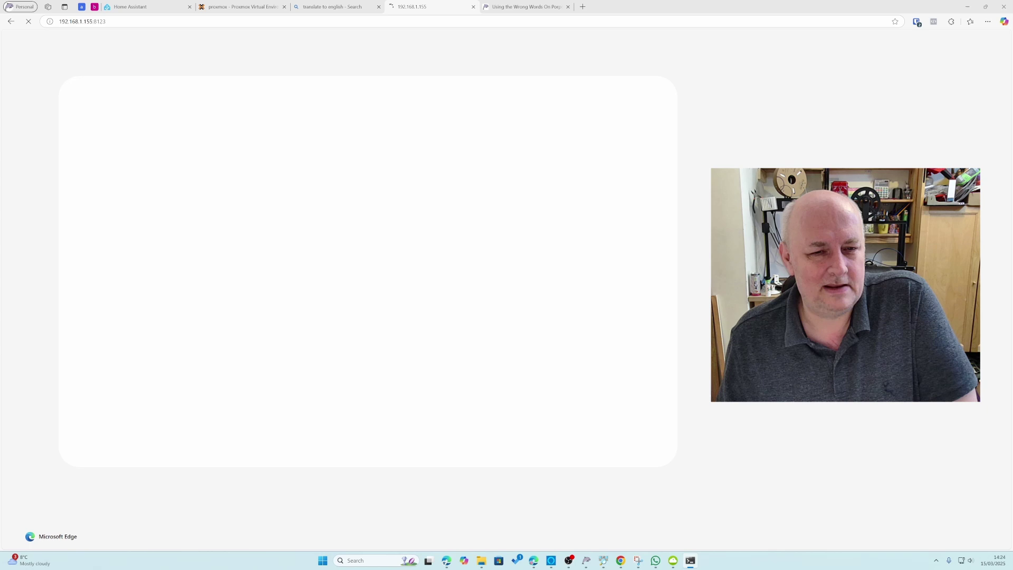
Start homeassistant VM 100 from its Proxmox console and display the ha CLI command list.
{"action": "left_click", "coordinate": [236, 12]}
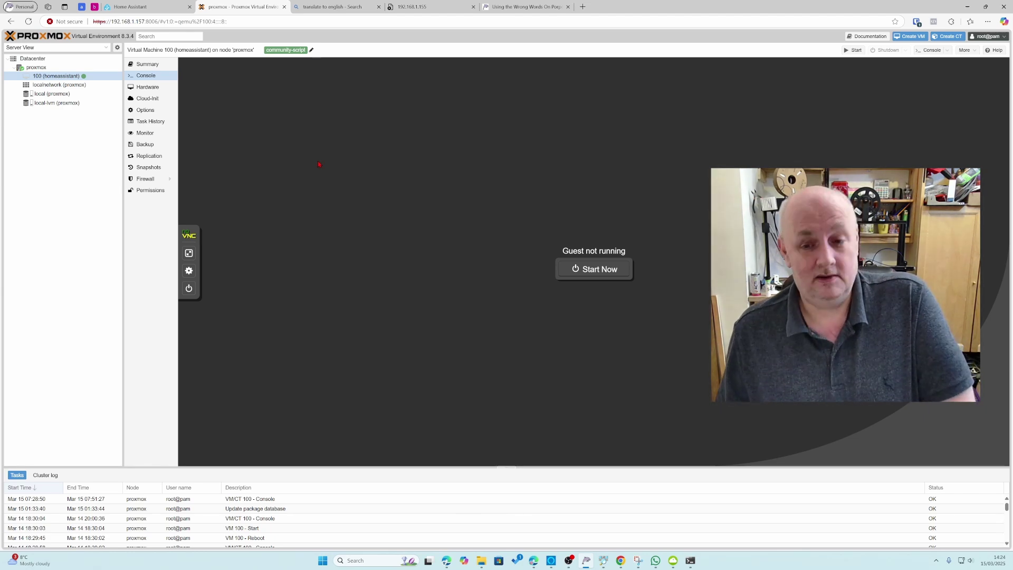
{"action": "left_click", "coordinate": [590, 271]}
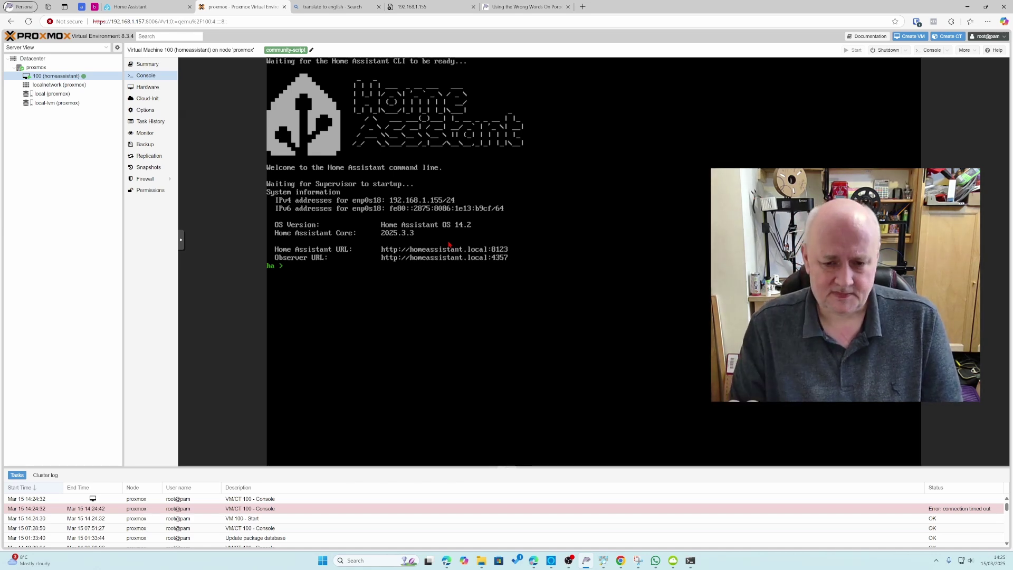
{"action": "key", "text": "Return"}
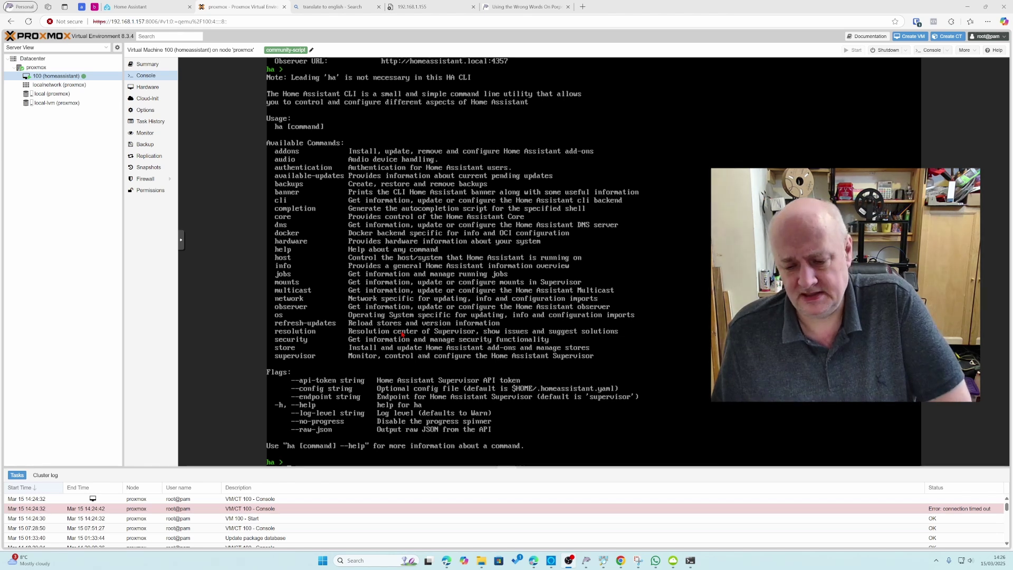
{"action": "mouse_move", "coordinate": [603, 564]}
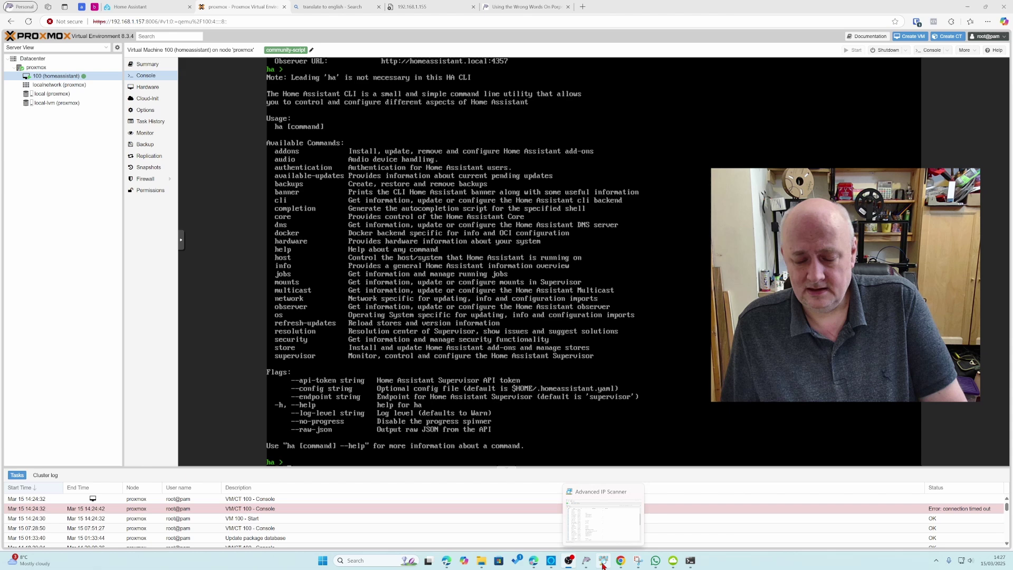
Maximize Advanced IP Scanner and view its version information.
{"action": "left_click", "coordinate": [603, 563]}
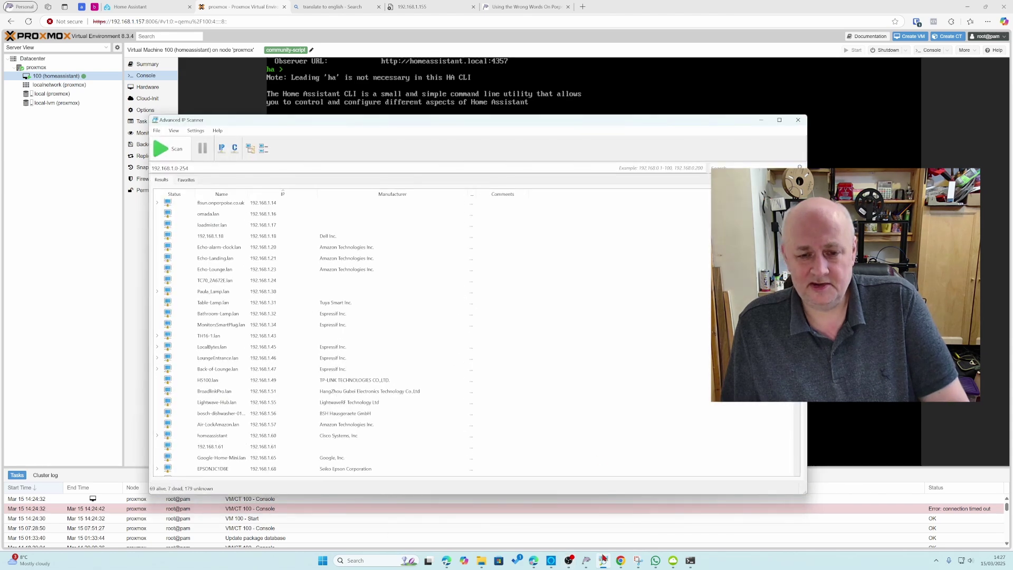
{"action": "left_click", "coordinate": [779, 119]}
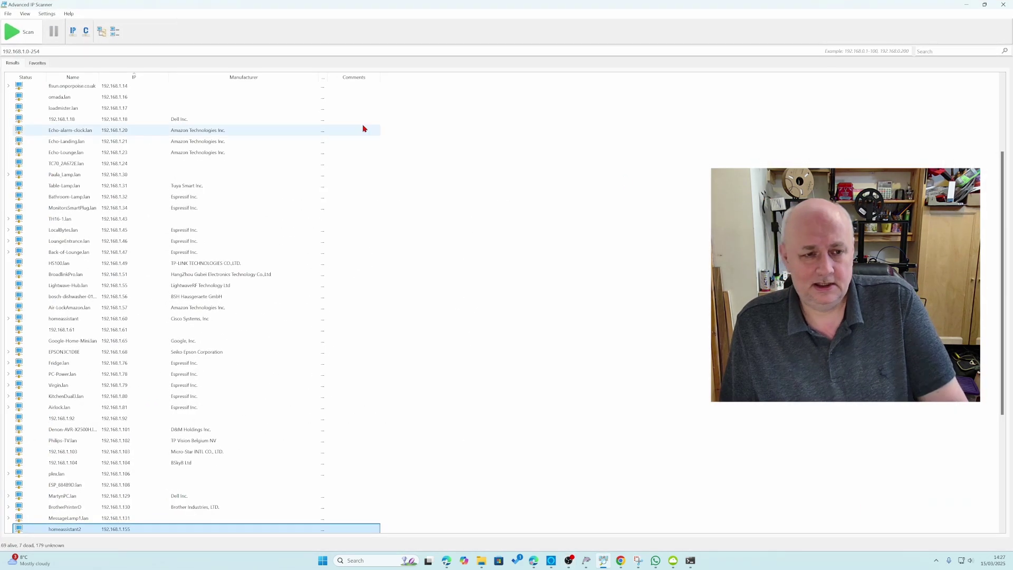
{"action": "left_click", "coordinate": [69, 13]}
{"action": "left_click", "coordinate": [86, 92]}
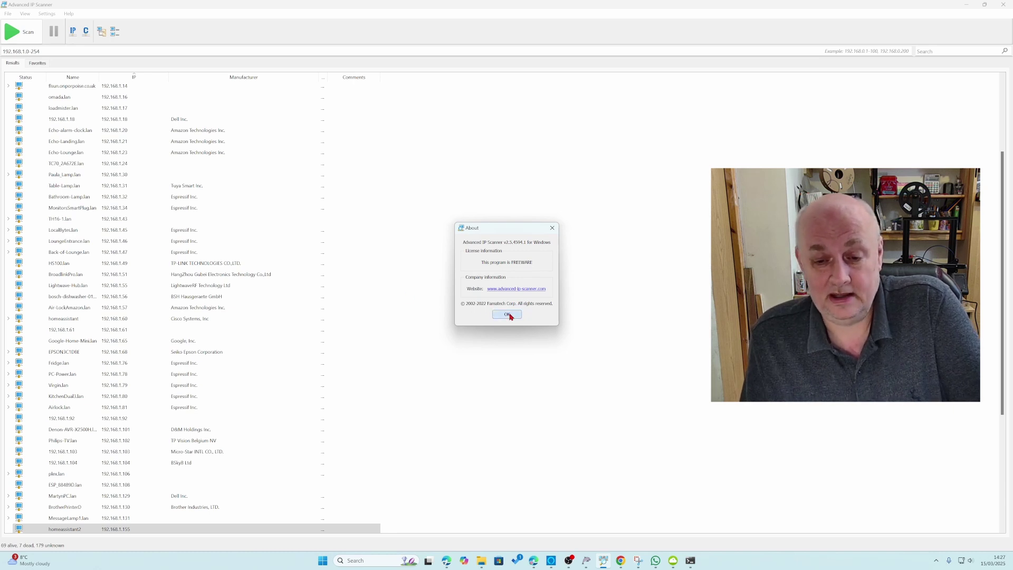
{"action": "left_click", "coordinate": [508, 314]}
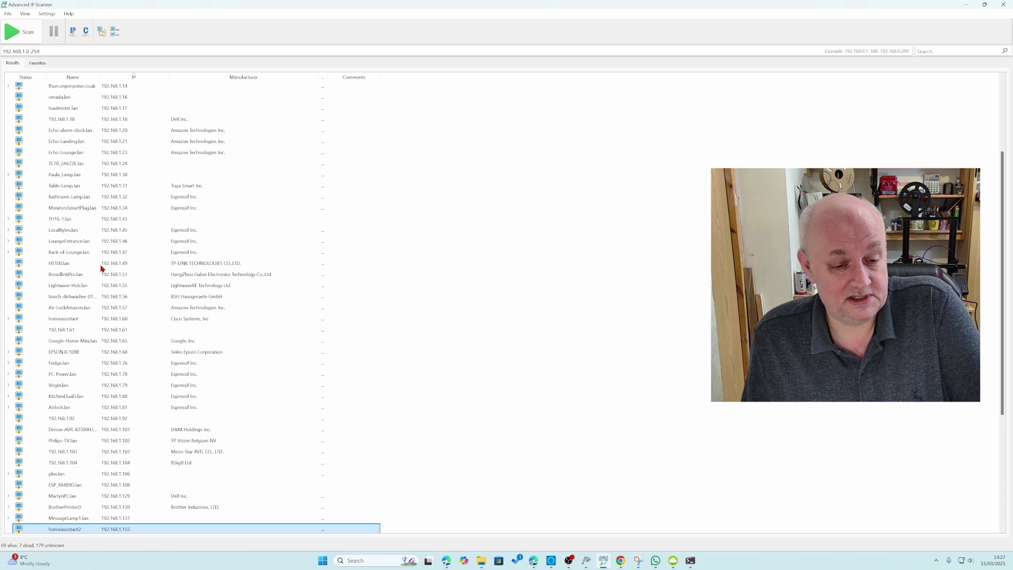
Expand all devices to show their services, then collapse them again.
{"action": "scroll", "coordinate": [122, 492], "scroll_direction": "down", "scroll_amount": 6}
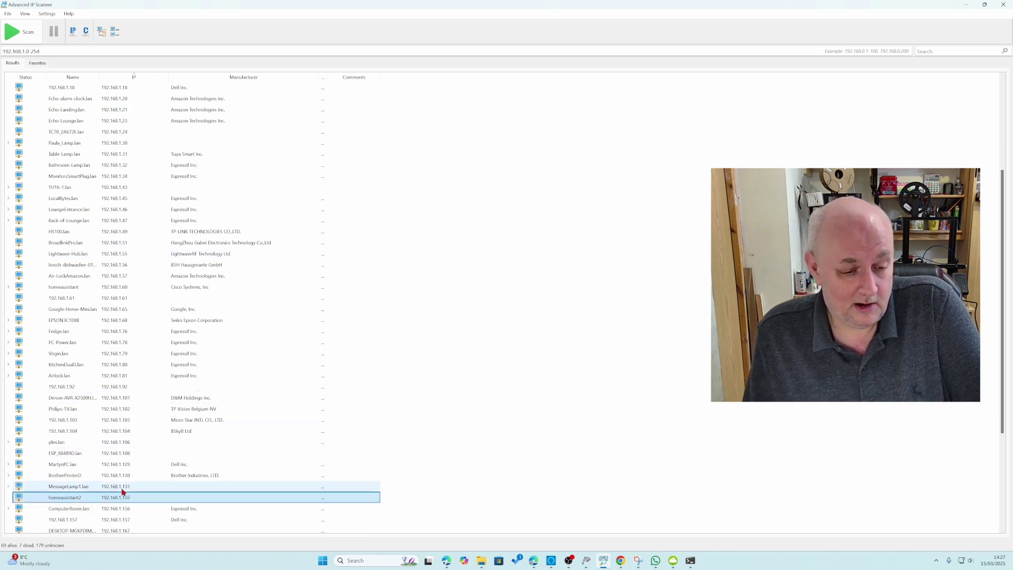
{"action": "scroll", "coordinate": [122, 491], "scroll_direction": "up", "scroll_amount": 9}
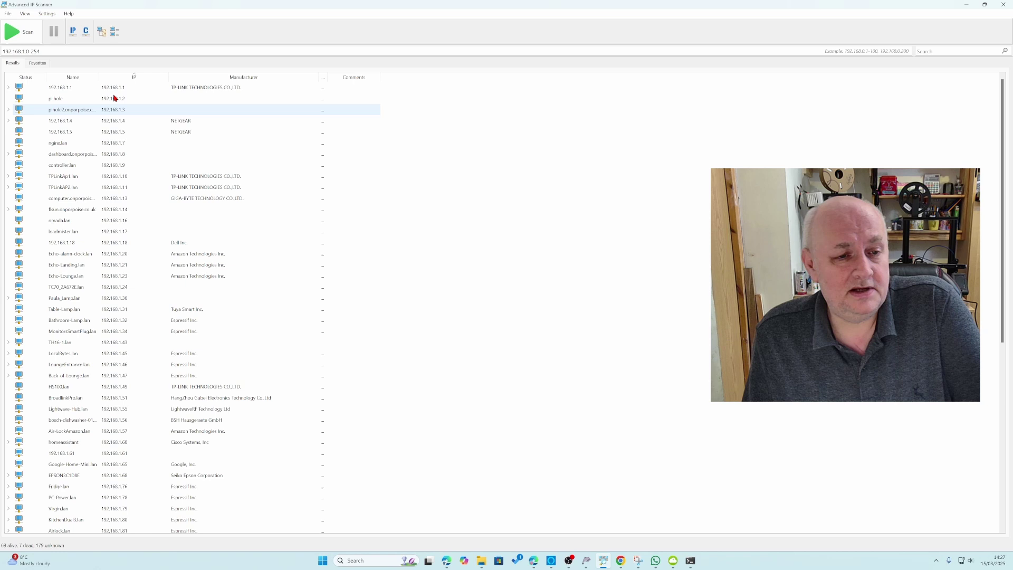
{"action": "left_click", "coordinate": [102, 33]}
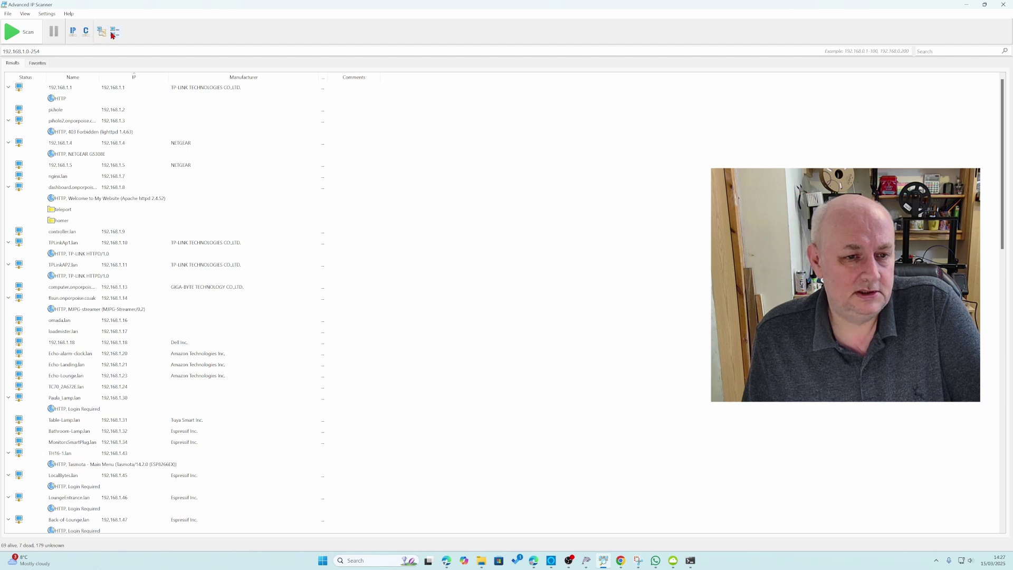
{"action": "left_click", "coordinate": [115, 33]}
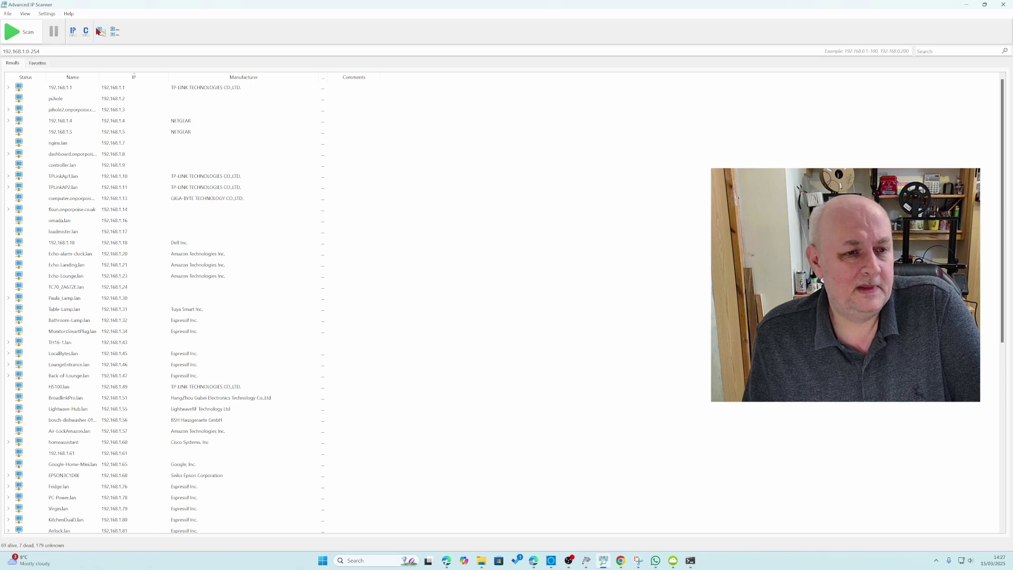
Review the Misc and Performance options without changes, then bring up the View menu.
{"action": "left_click", "coordinate": [45, 15]}
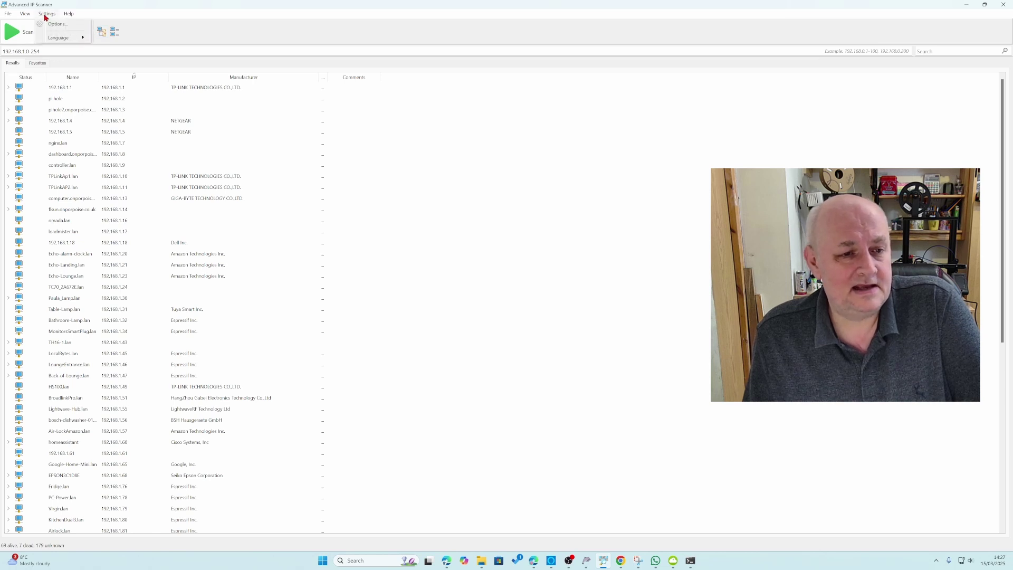
{"action": "left_click", "coordinate": [55, 25]}
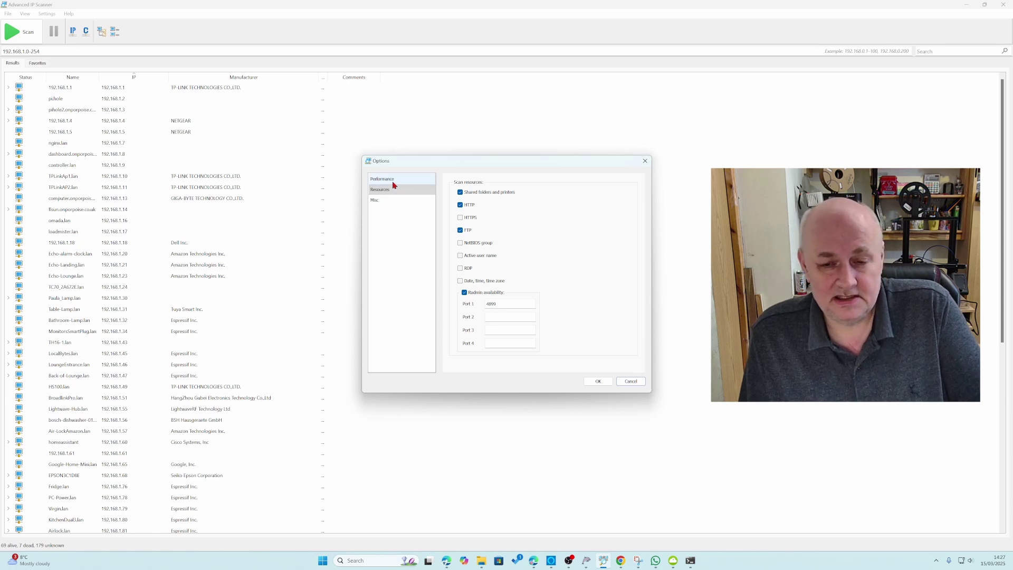
{"action": "left_click", "coordinate": [379, 203]}
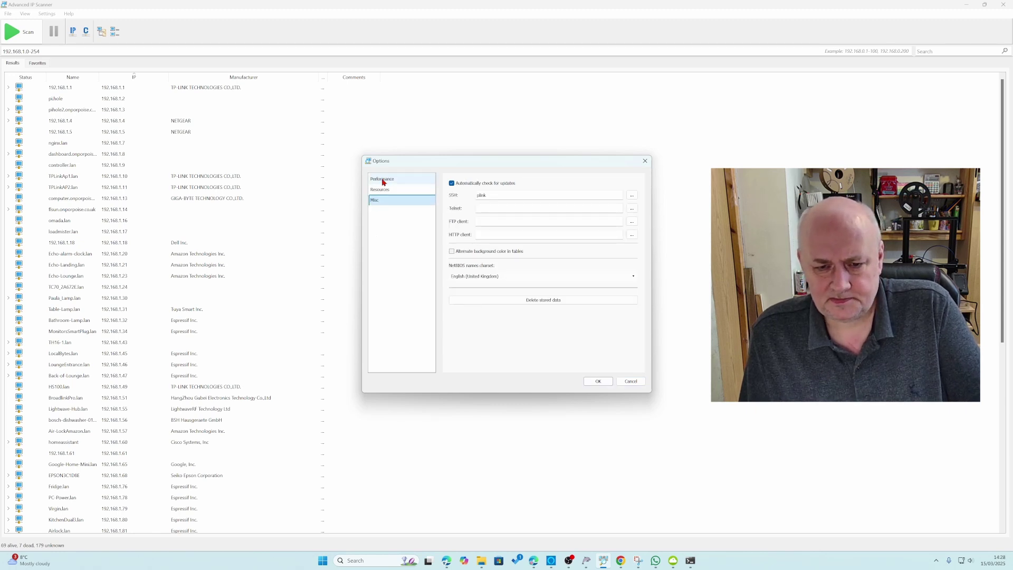
{"action": "left_click", "coordinate": [383, 180]}
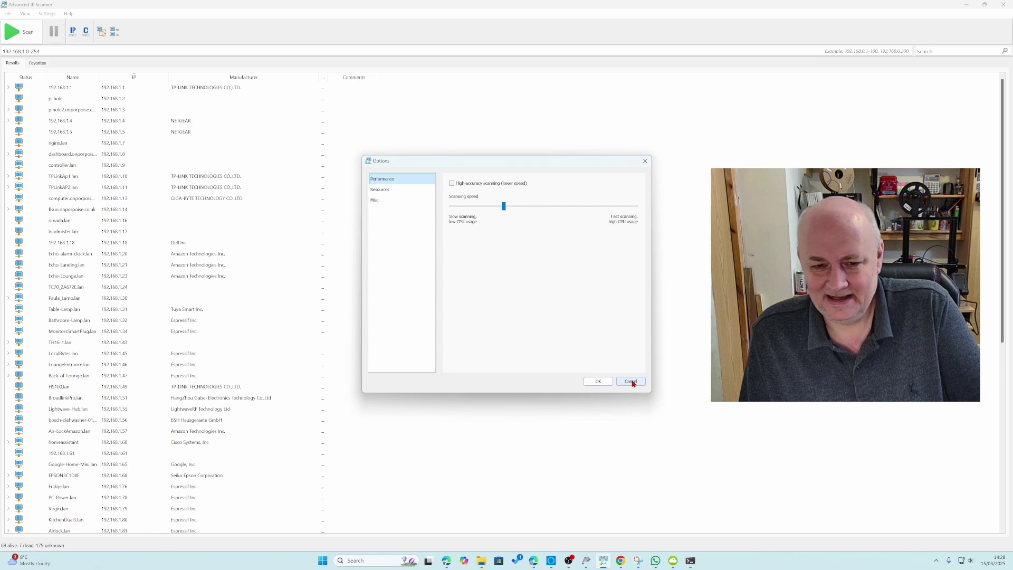
{"action": "left_click", "coordinate": [632, 382]}
{"action": "left_click", "coordinate": [20, 14]}
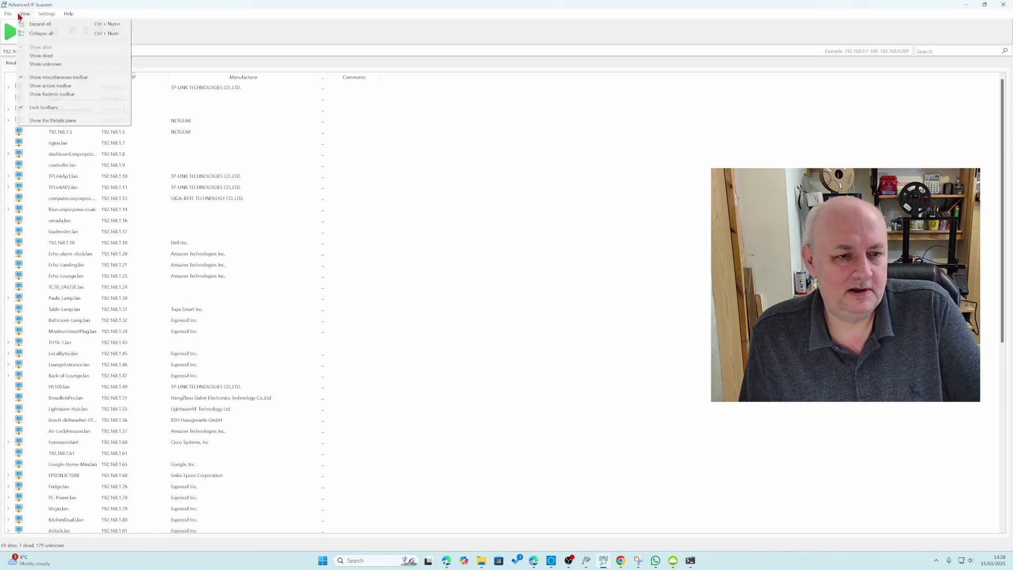
Show dead hosts, find homeassistant2 at 192.168.1.155, and close Advanced IP Scanner.
{"action": "left_click", "coordinate": [41, 56]}
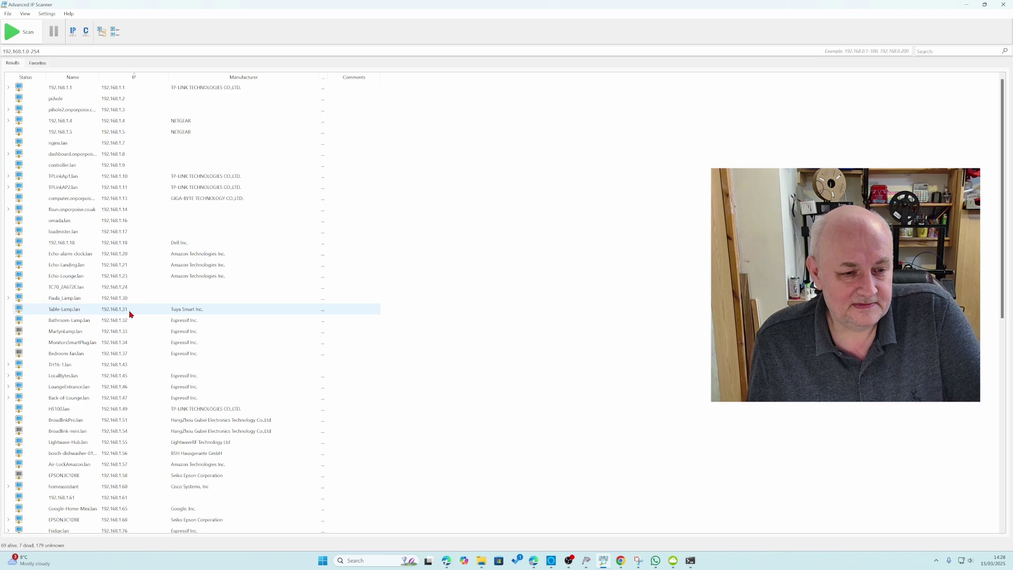
{"action": "scroll", "coordinate": [129, 315], "scroll_direction": "down", "scroll_amount": 10}
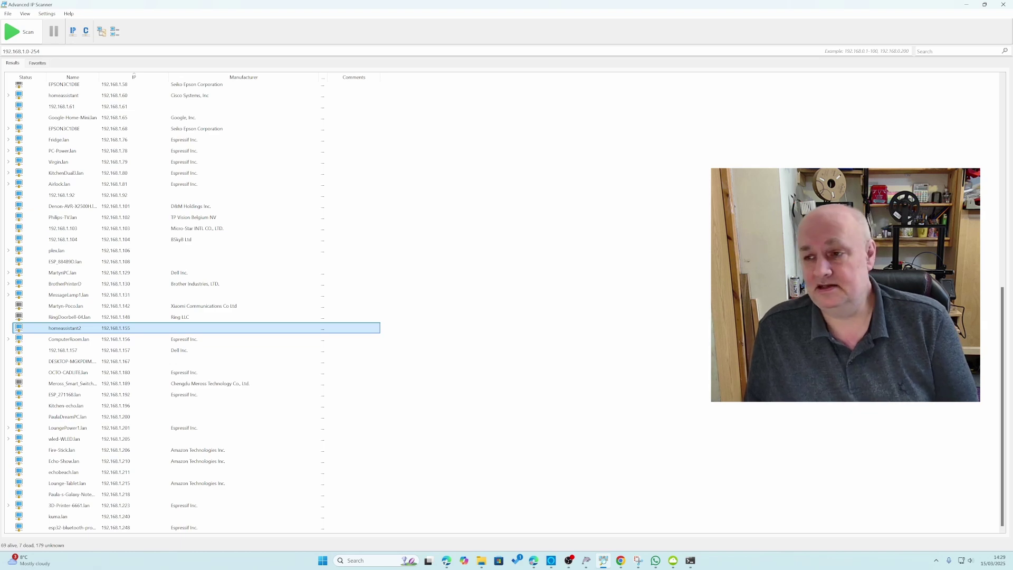
{"action": "left_click", "coordinate": [1003, 4]}
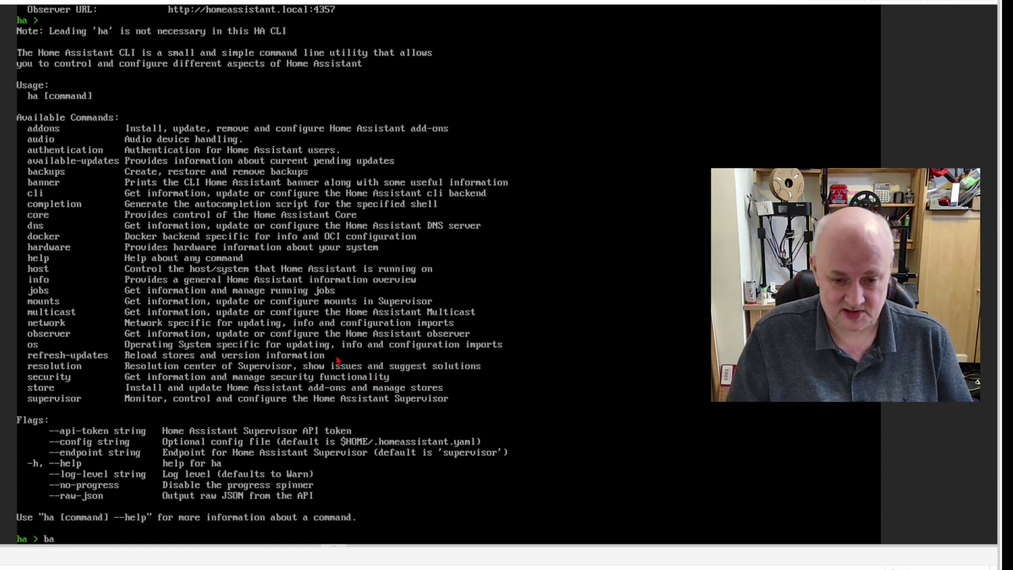
Run banner in the VM console, confirming IPv4 192.168.1.155/24 and Home Assistant OS 14.2.
{"action": "type", "text": "nner"}
{"action": "key", "text": "Return"}
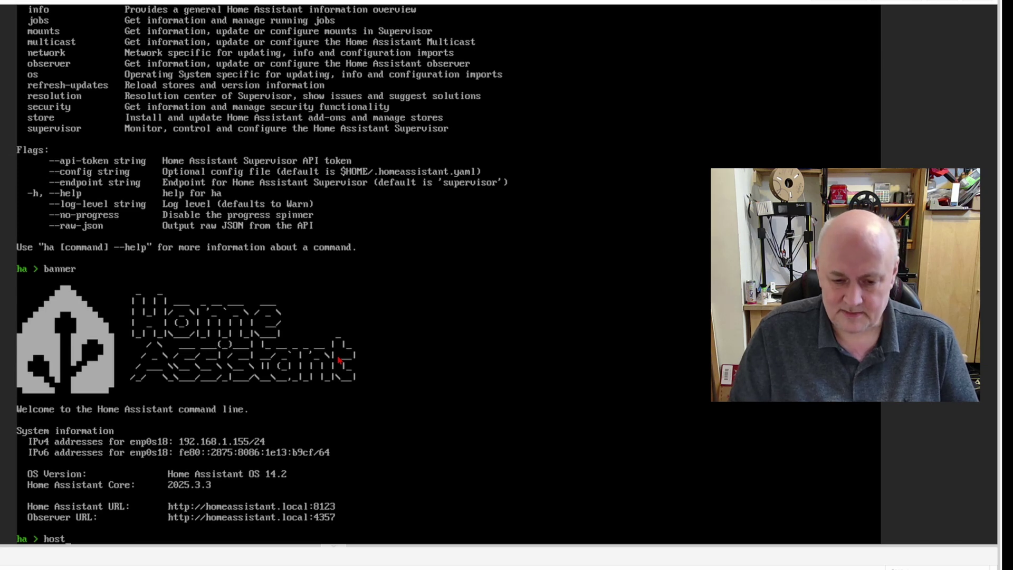
Run host help to list host commands, then host reboot to restart Home Assistant.
{"action": "type", "text": "klp"}
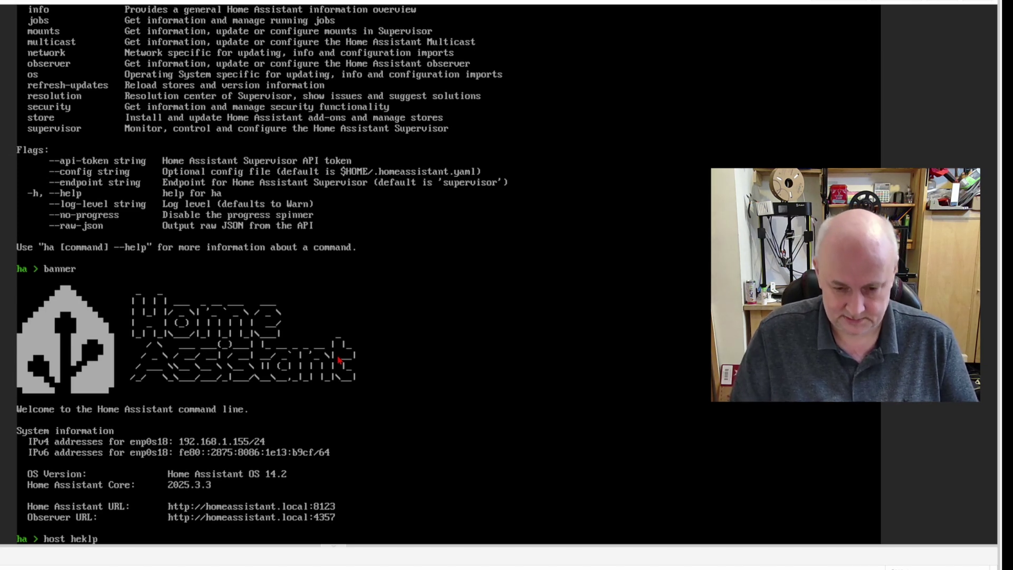
{"action": "key", "text": "BackSpace"}
{"action": "key", "text": "BackSpace"}
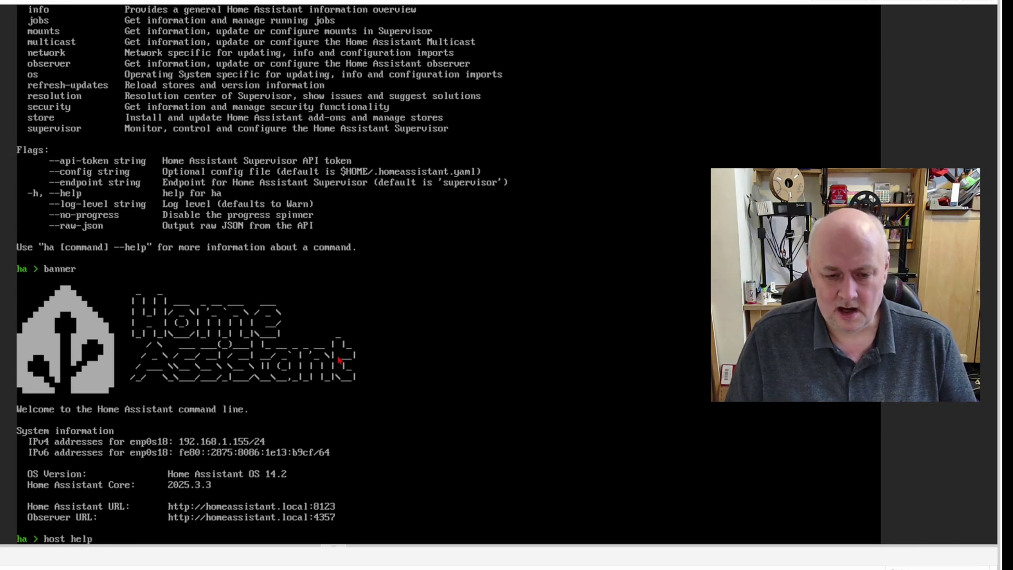
{"action": "type", "text": "lp"}
{"action": "key", "text": "Return"}
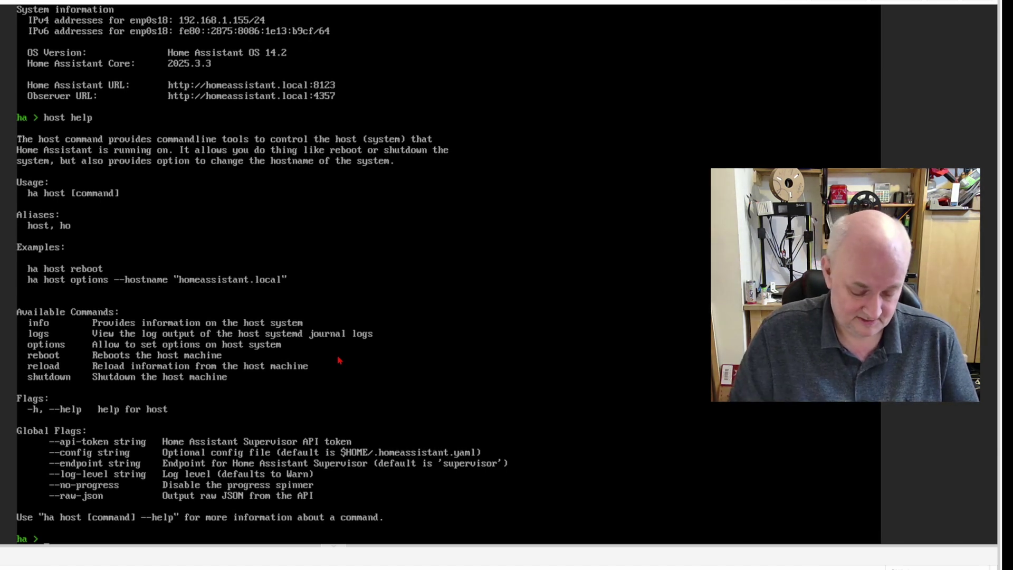
{"action": "type", "text": "eboot"}
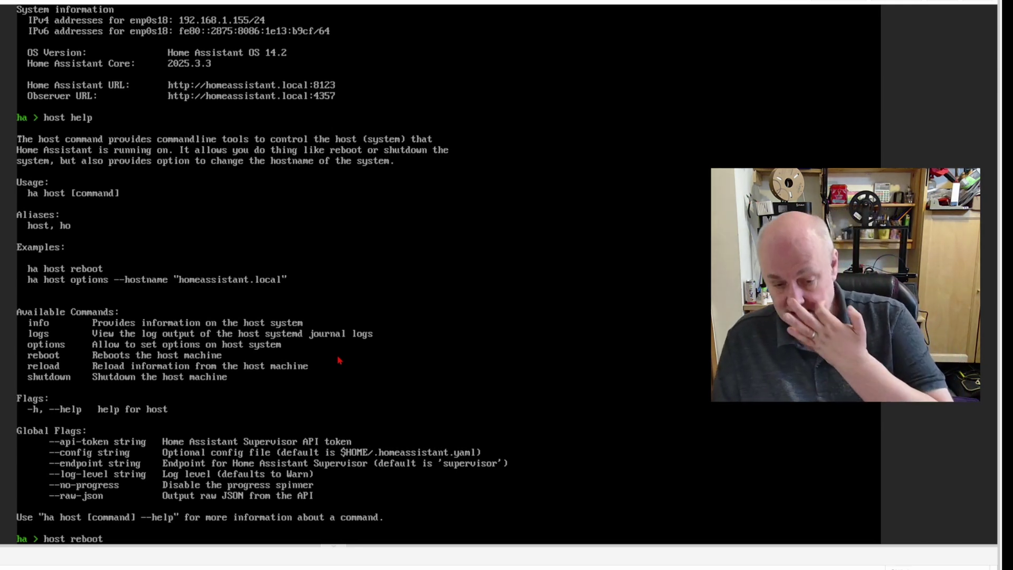
{"action": "key", "text": "Return"}
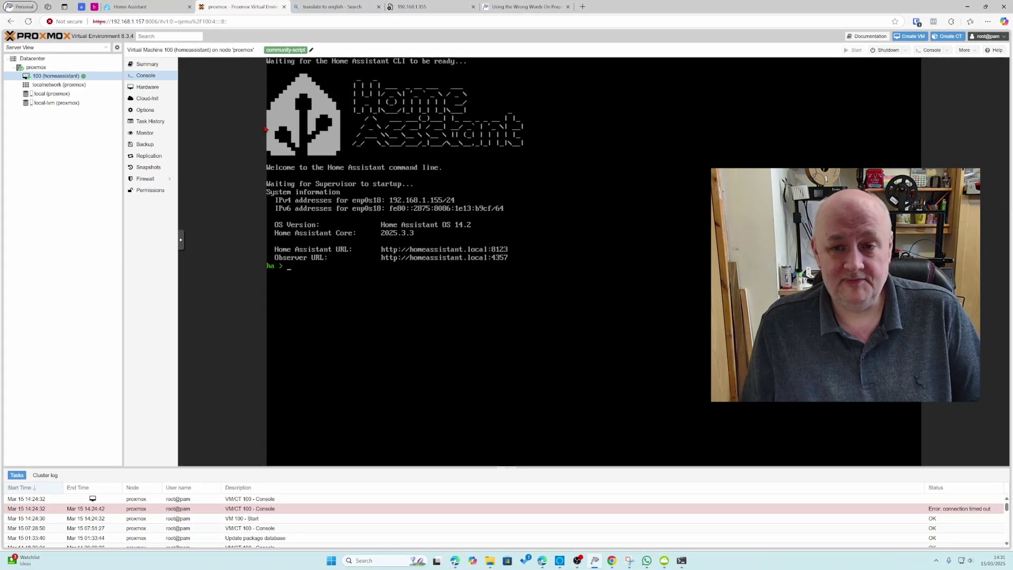
{"action": "key", "text": "ctrl+4"}
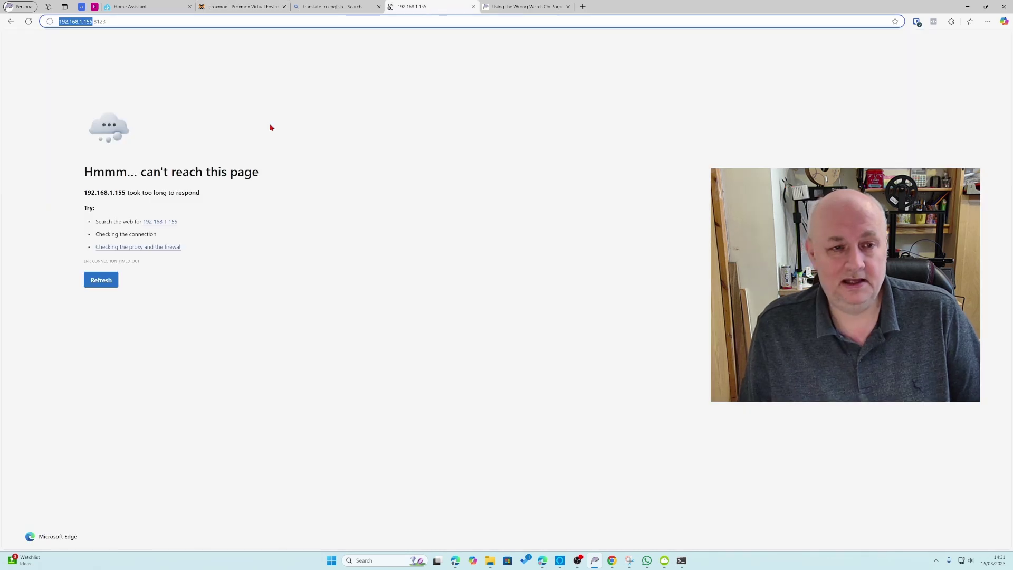
{"action": "left_click", "coordinate": [28, 21]}
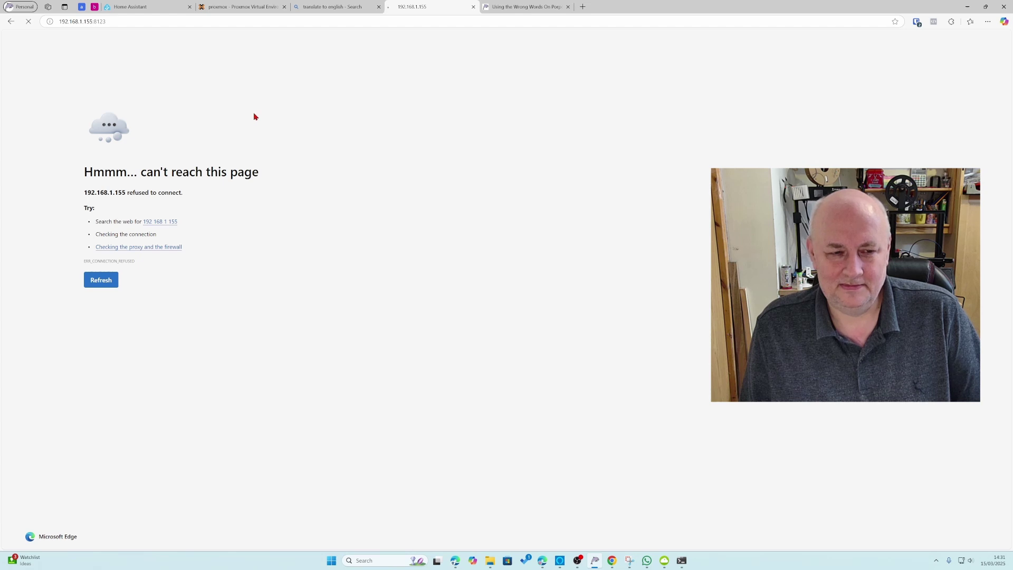
{"action": "left_click", "coordinate": [252, 7]}
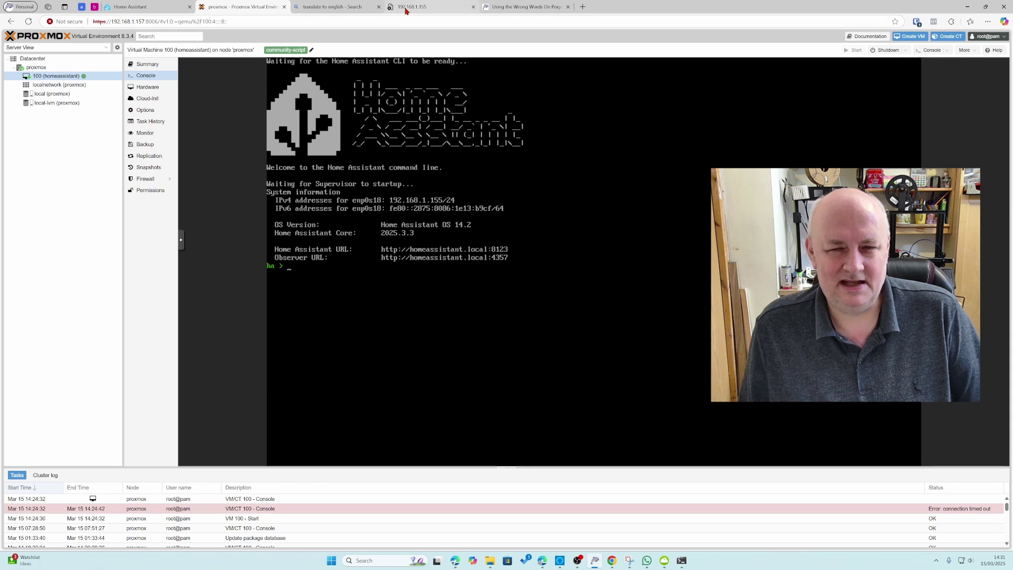
{"action": "left_click", "coordinate": [412, 7]}
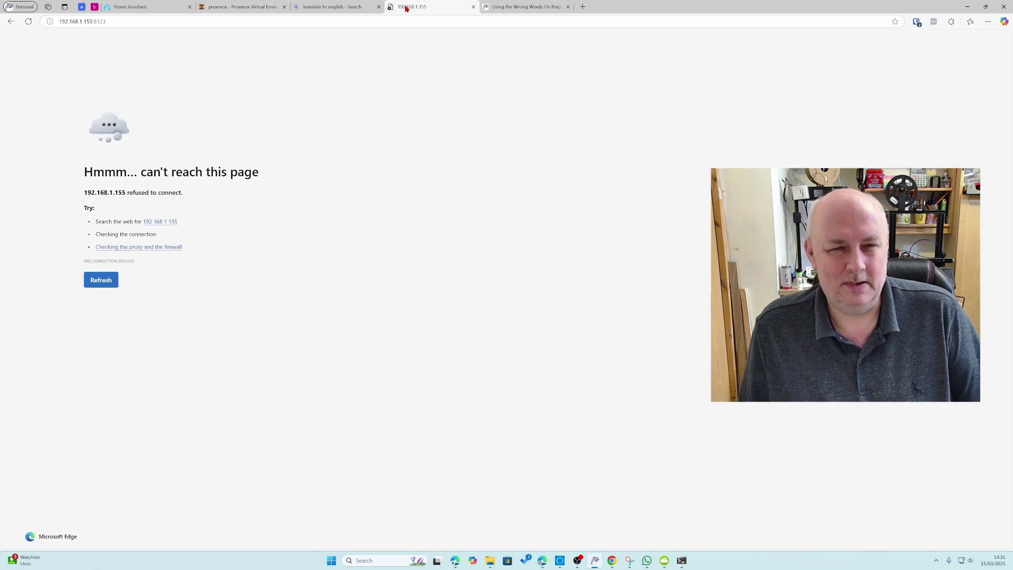
{"action": "left_click", "coordinate": [28, 21]}
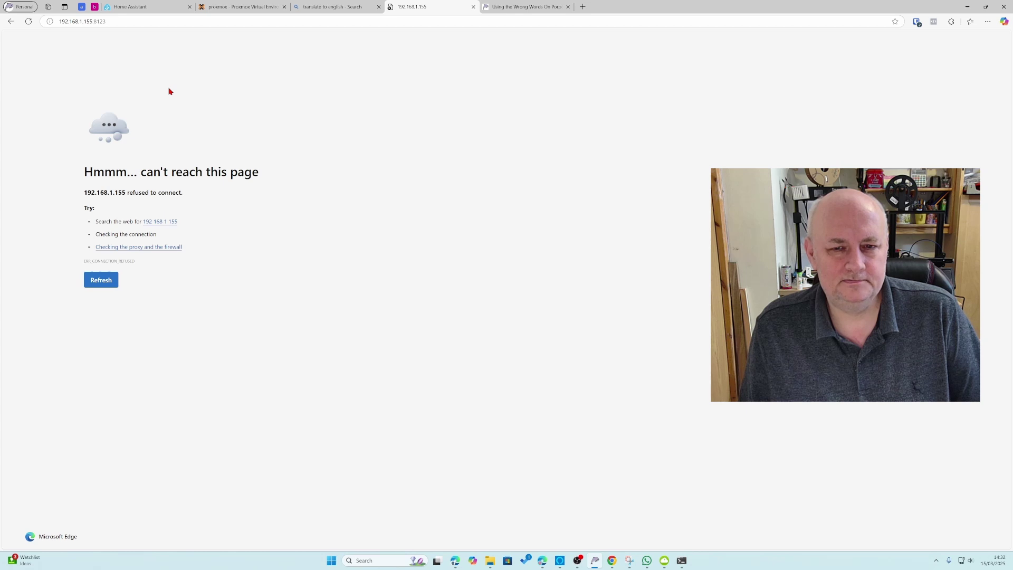
{"action": "left_click", "coordinate": [261, 7]}
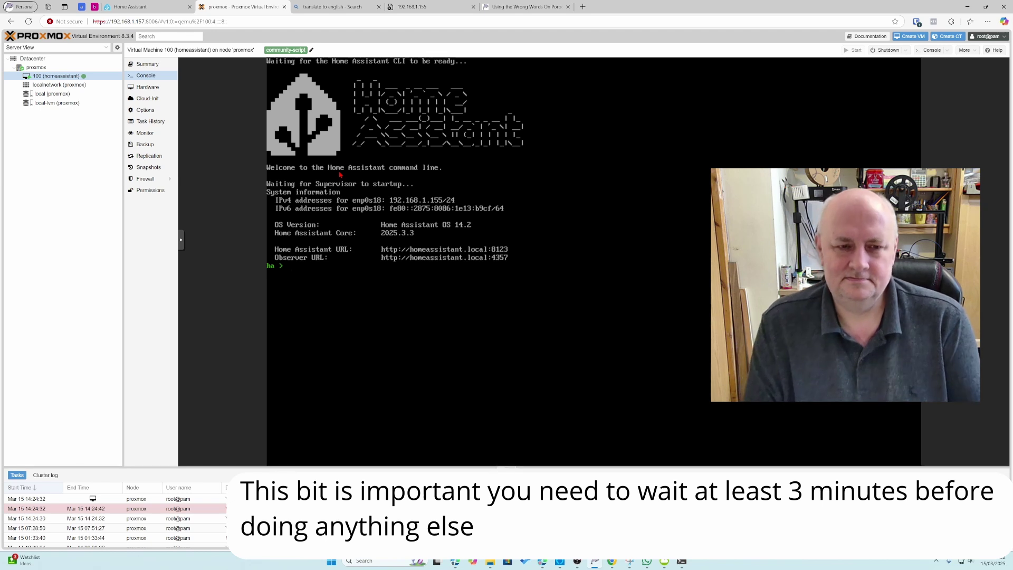
Retry the connection on the Home Assistant tab, then return to the Proxmox VM console.
{"action": "left_click", "coordinate": [148, 7]}
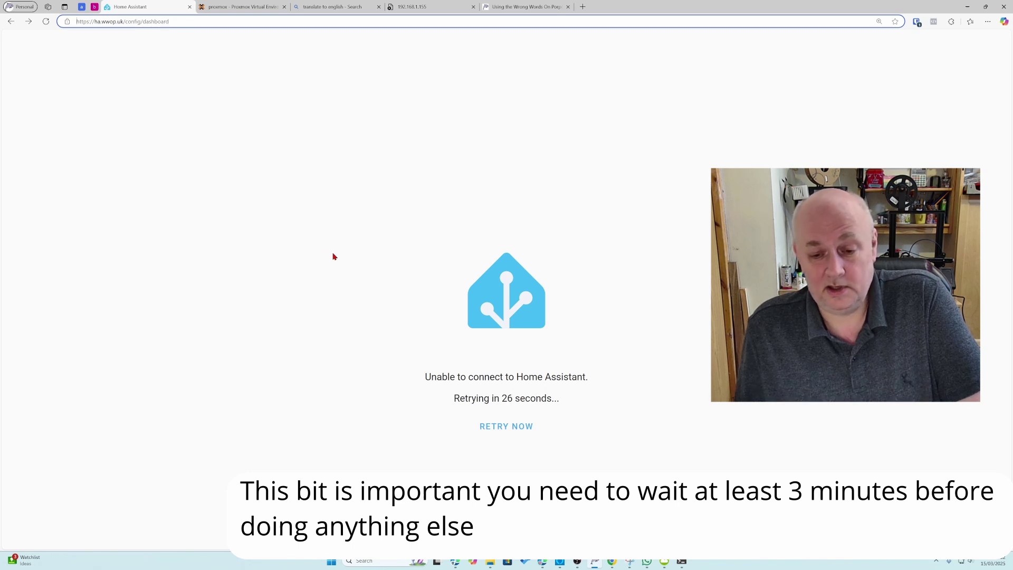
{"action": "left_click", "coordinate": [502, 432]}
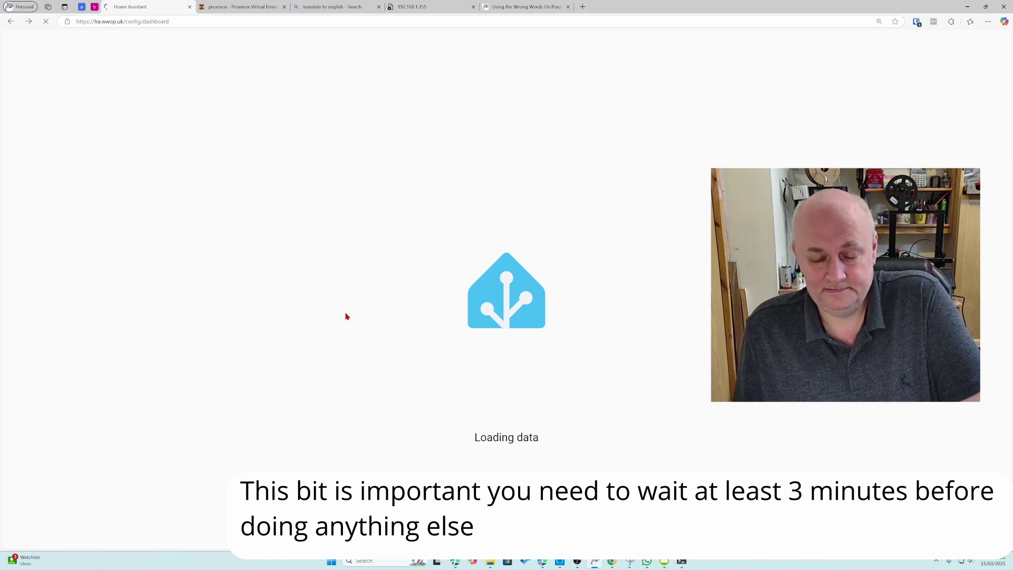
{"action": "left_click", "coordinate": [245, 7]}
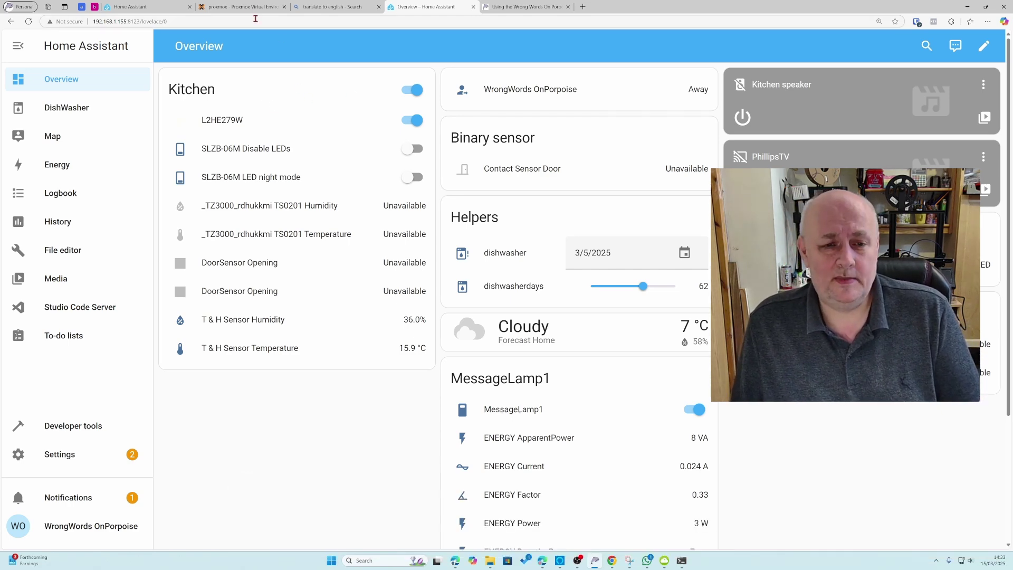
Switch to the Proxmox tab showing the homeassistant VM 100 console at the CLI prompt.
{"action": "key", "text": "ctrl+2"}
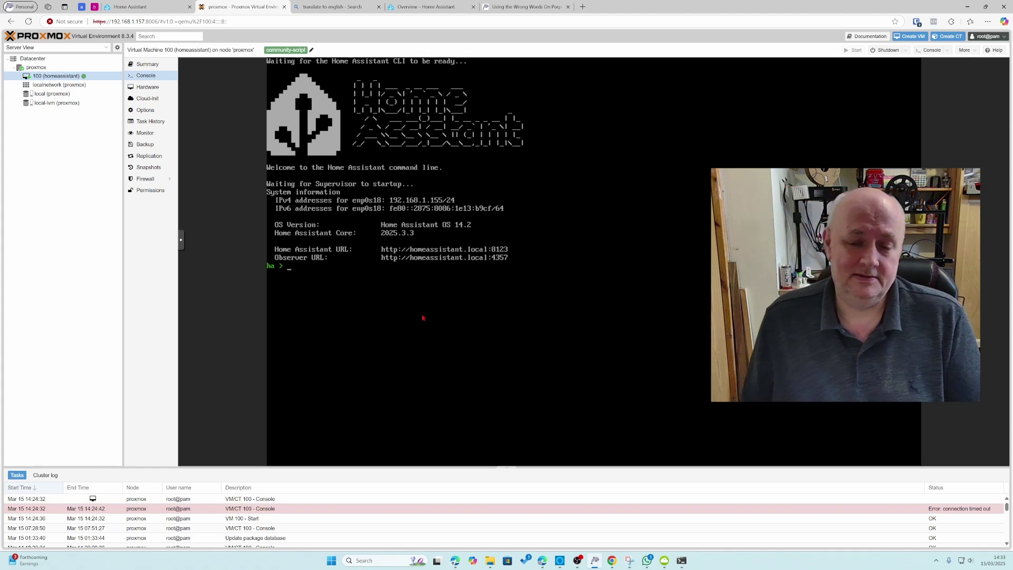